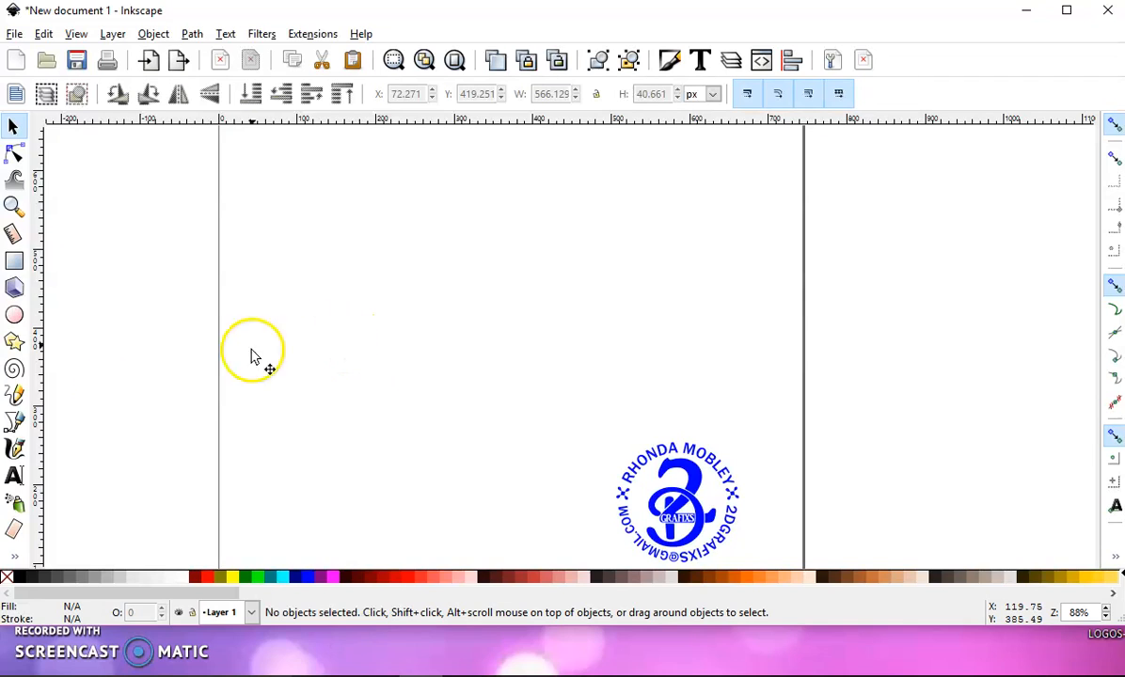
- Draw a horizontal straight line about 443 px long across the upper part of the page with the Bezier tool
left_click(15, 424)
left_click(268, 289)
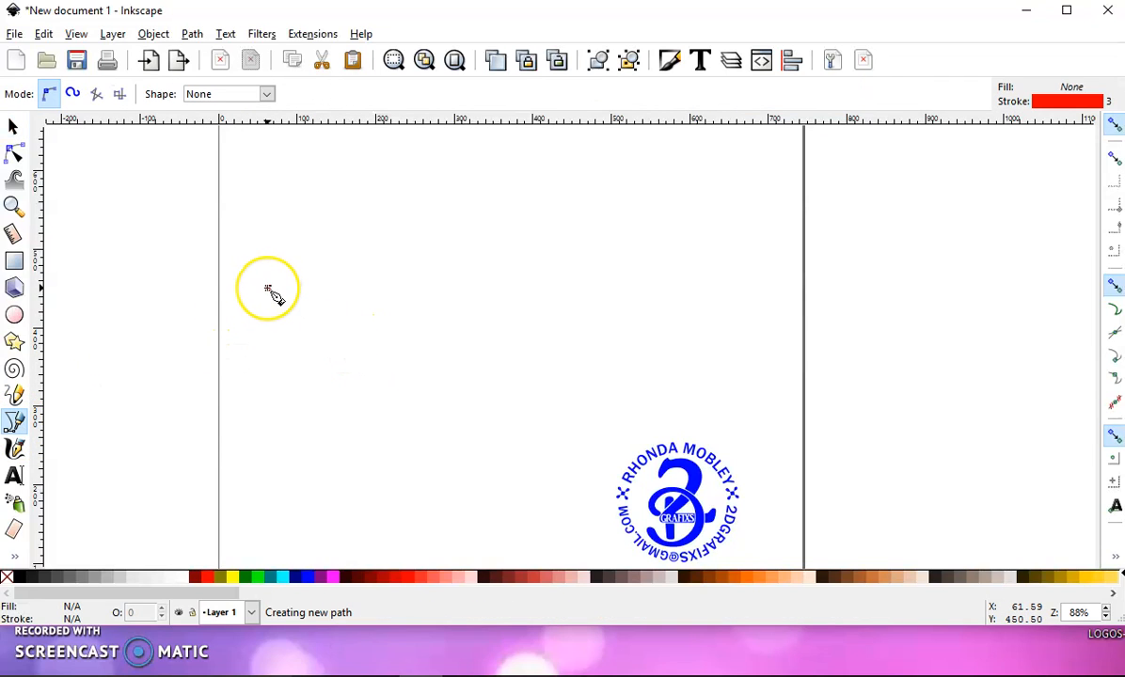
double_click(614, 304)
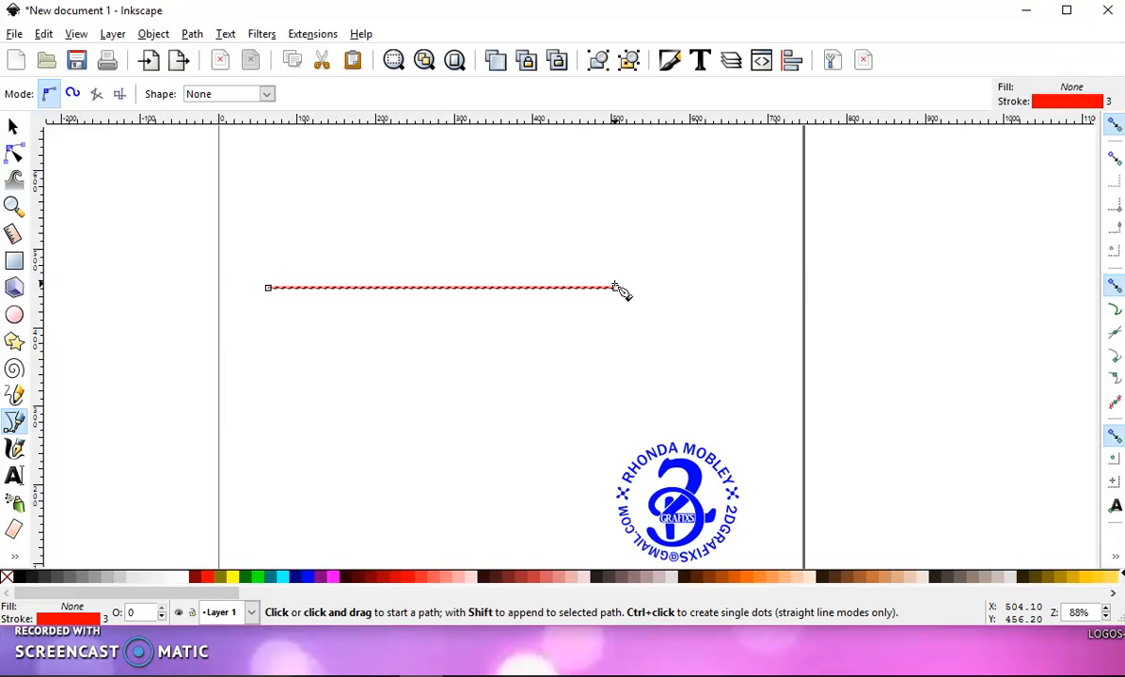
- Set the line's stroke width to 20 px in the Fill and Stroke settings
left_click(668, 62)
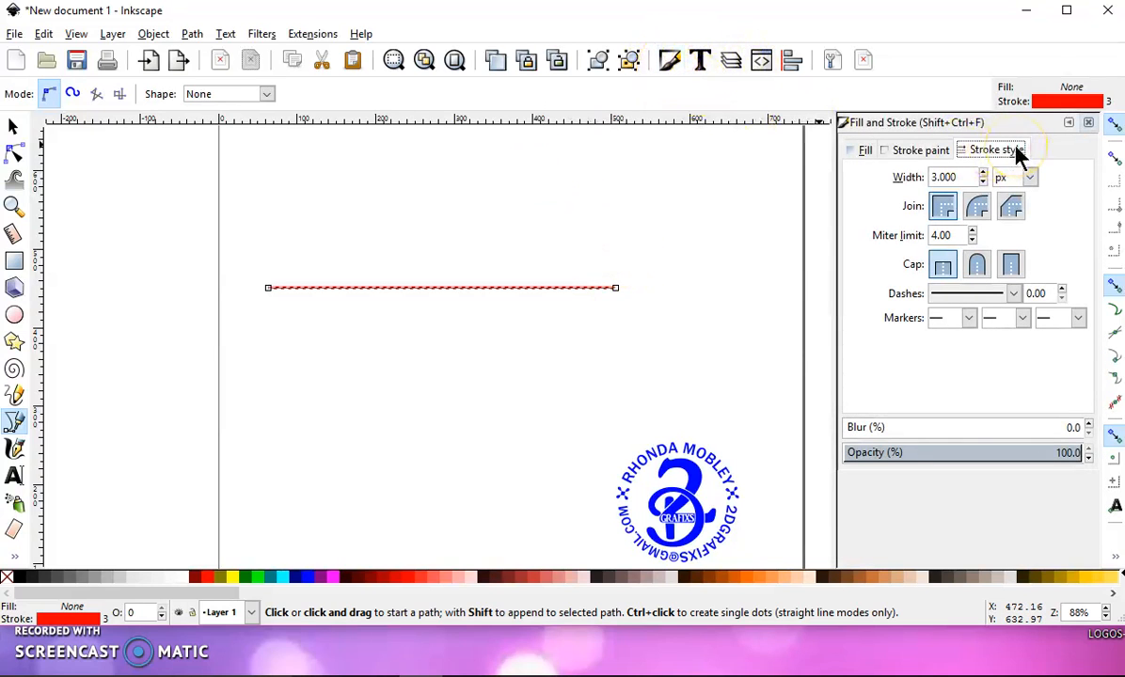
left_click_drag(975, 176, 895, 184)
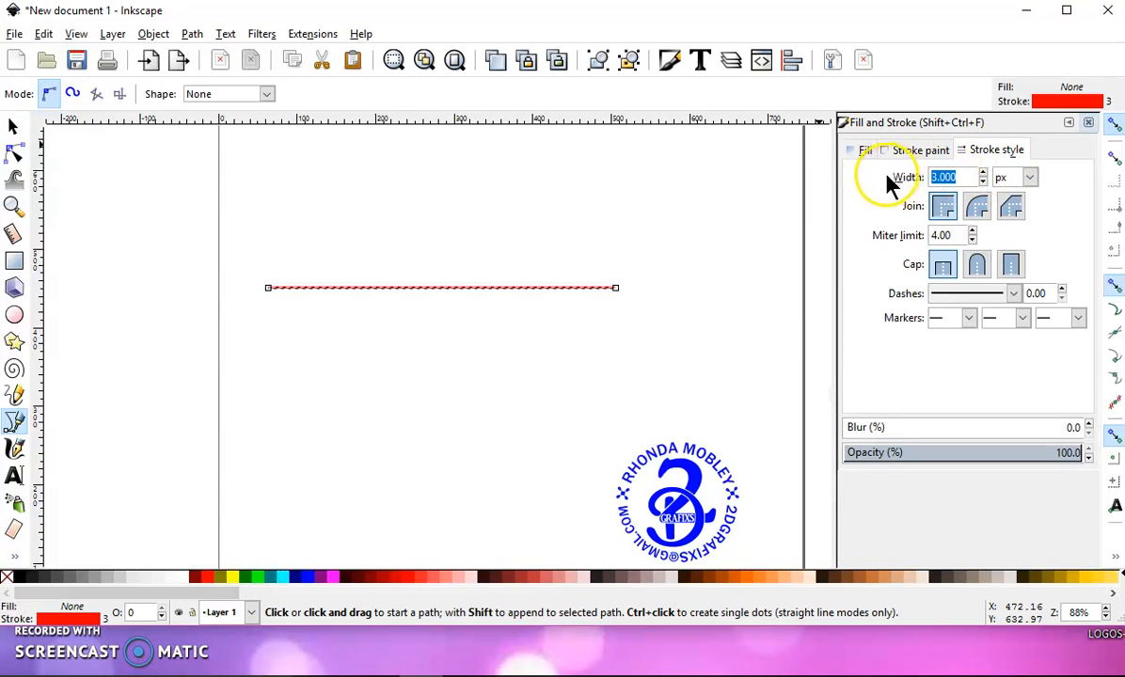
type("20")
key("Return")
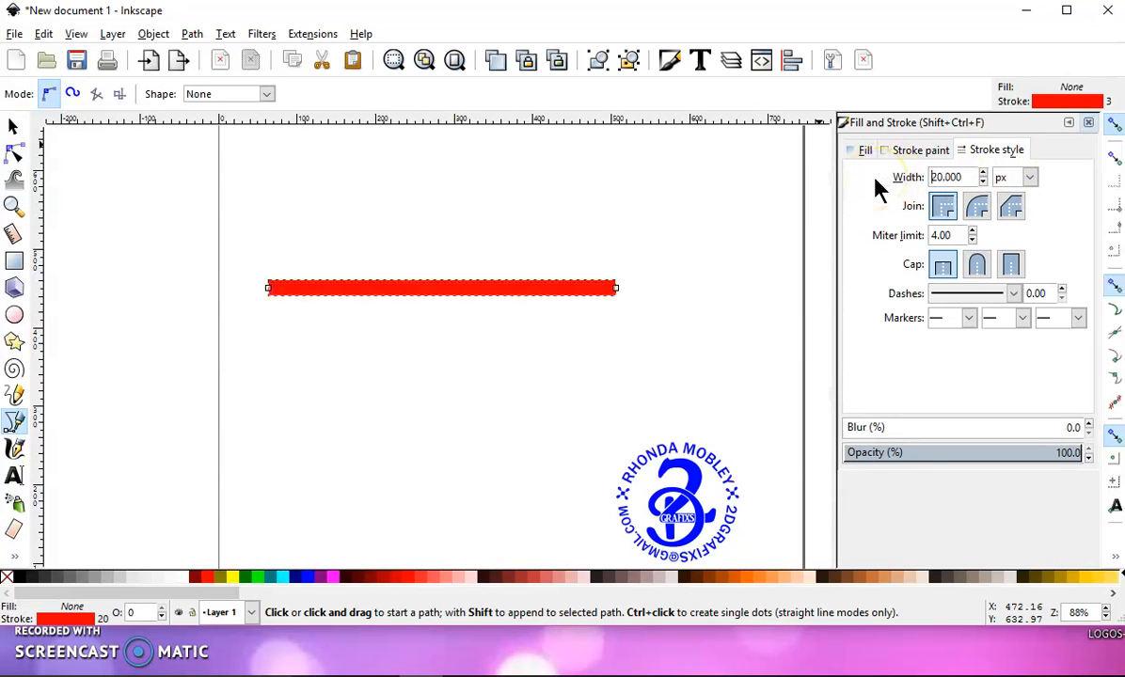
- Convert the thick red line's stroke to a path
left_click(14, 130)
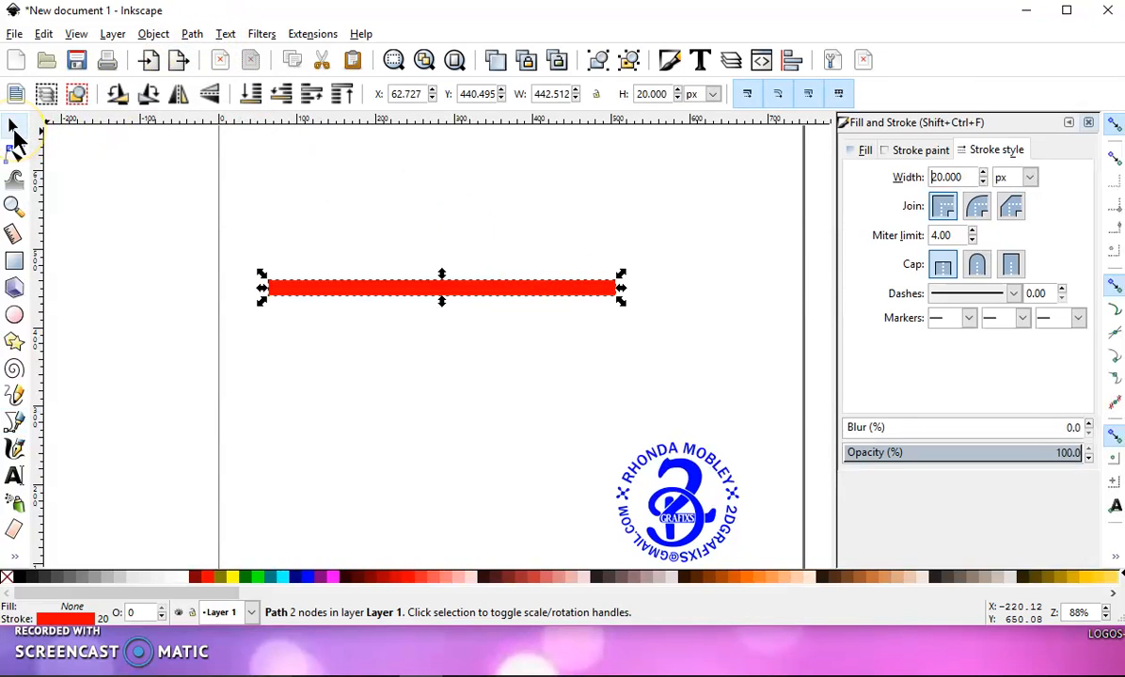
left_click(196, 34)
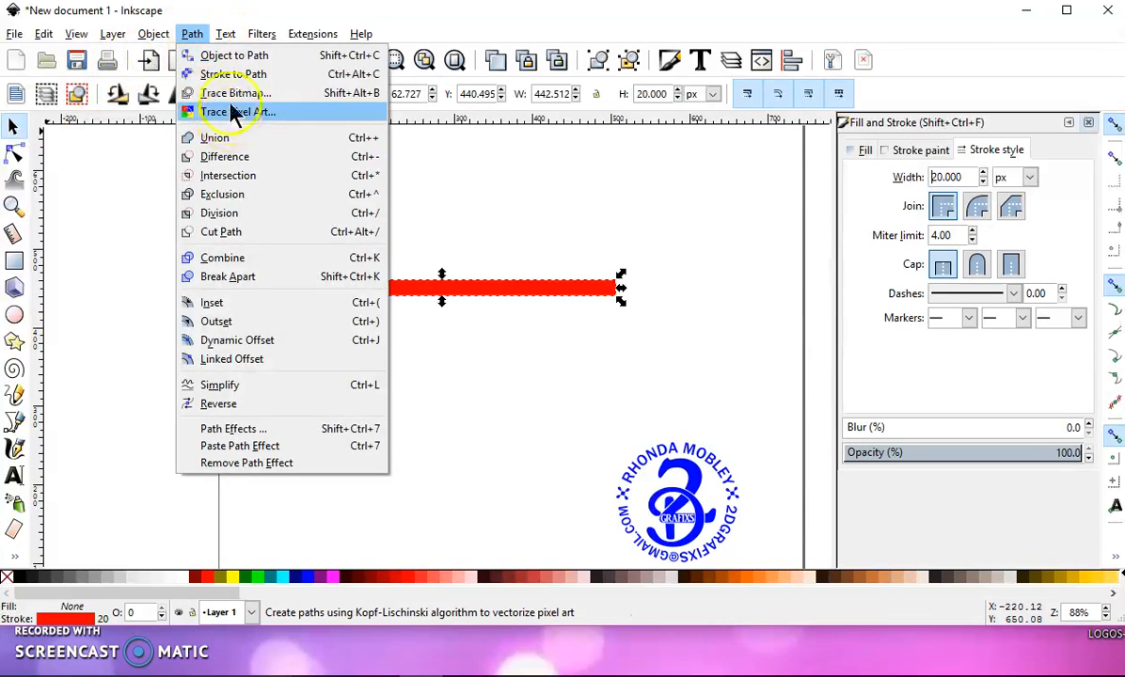
left_click(303, 75)
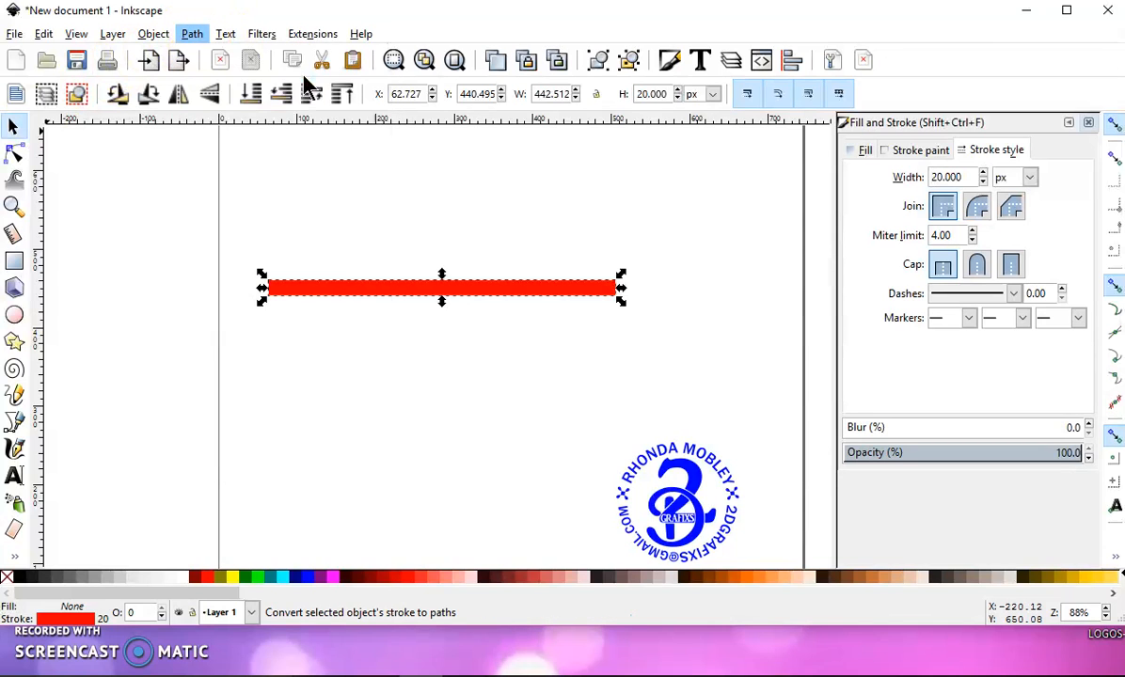
- Select all nodes of the red bar and insert new nodes into its segments three times
left_click(14, 153)
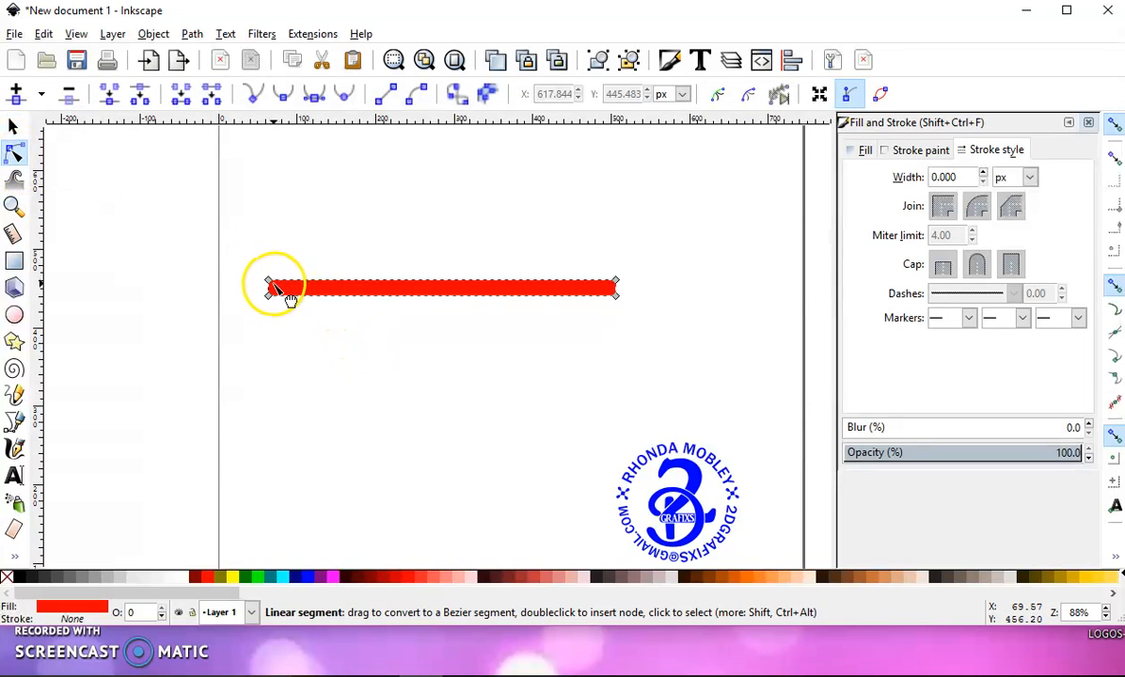
left_click_drag(270, 286, 374, 254)
key("ctrl+z")
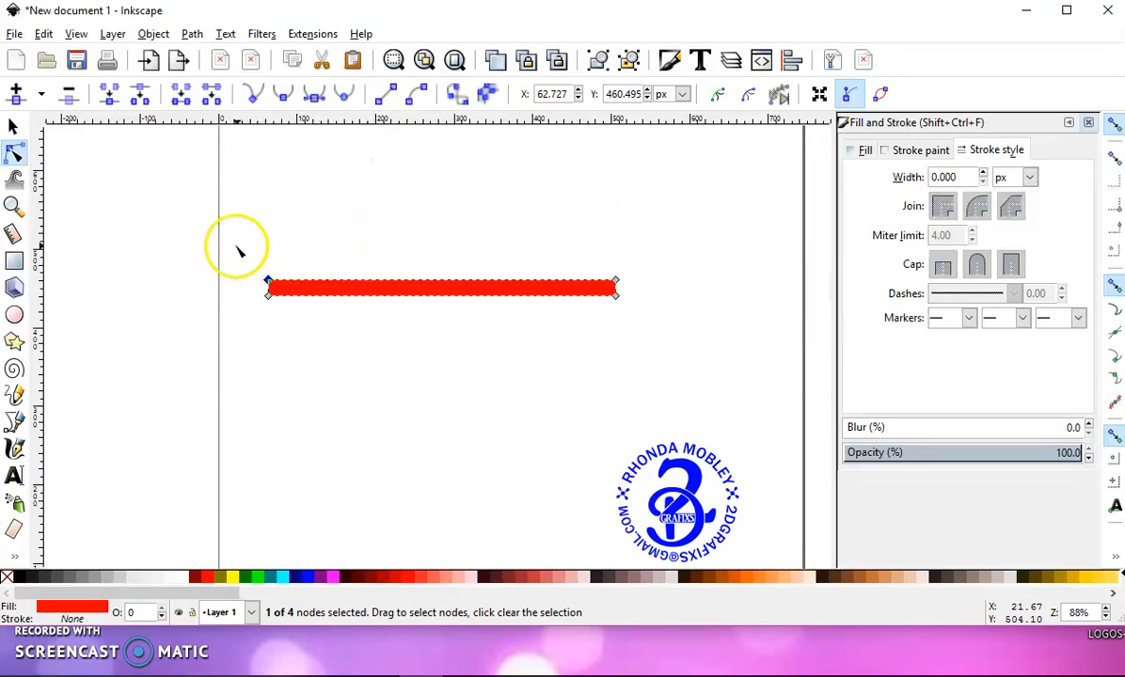
left_click_drag(226, 245, 743, 391)
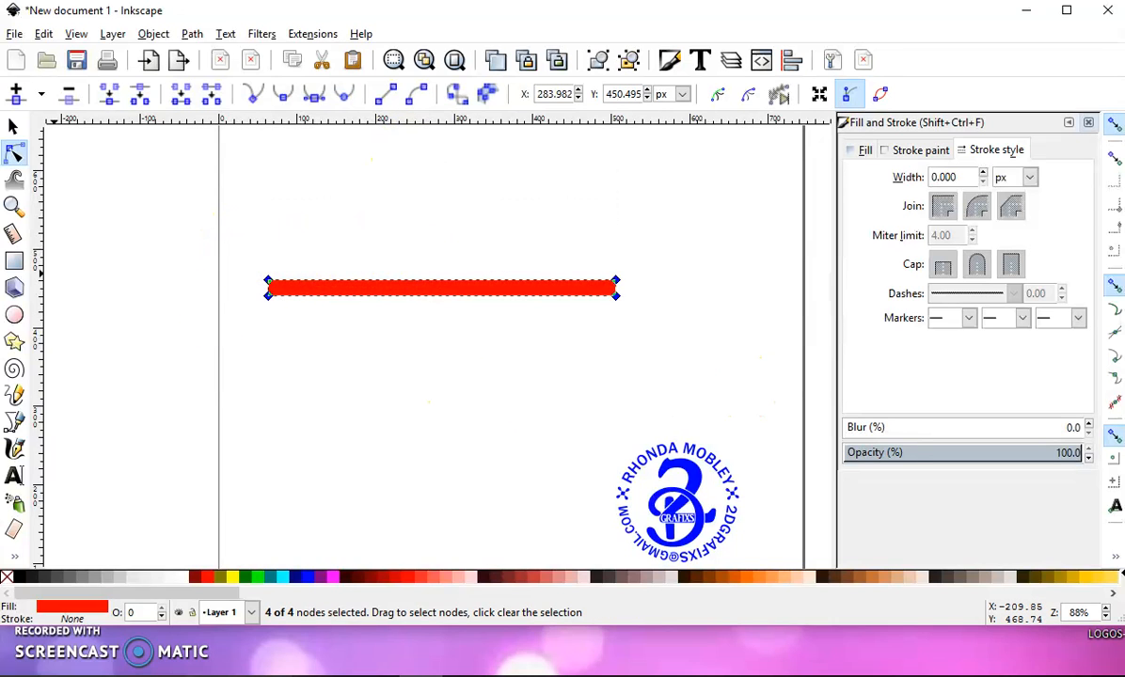
left_click(16, 94)
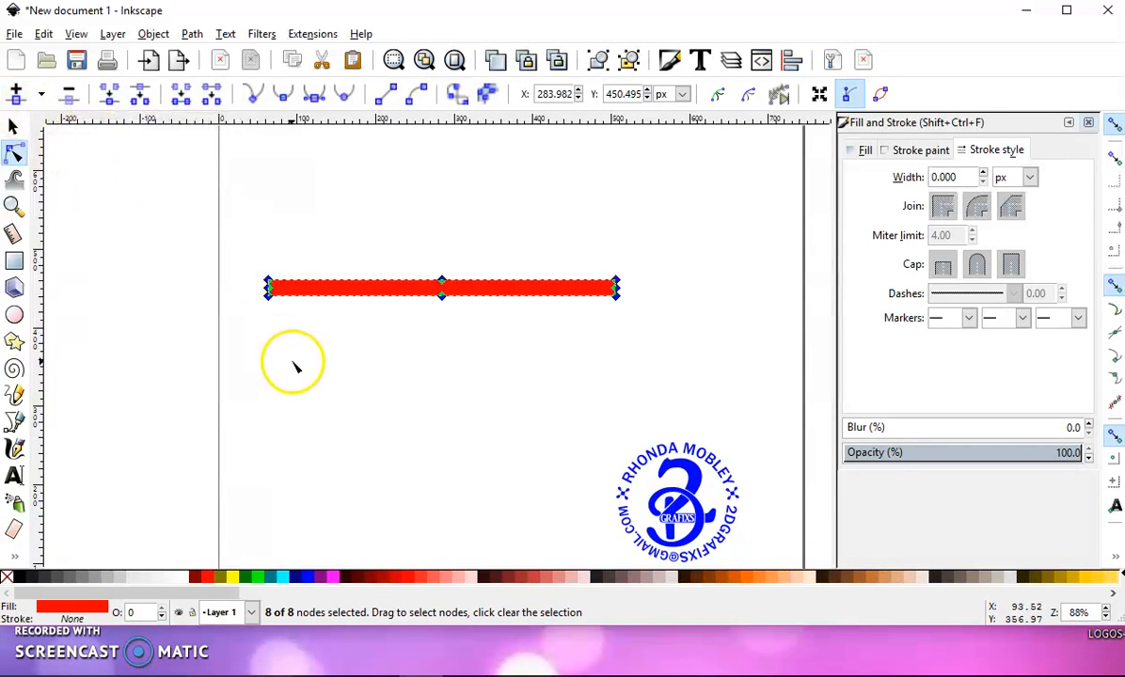
left_click(269, 286)
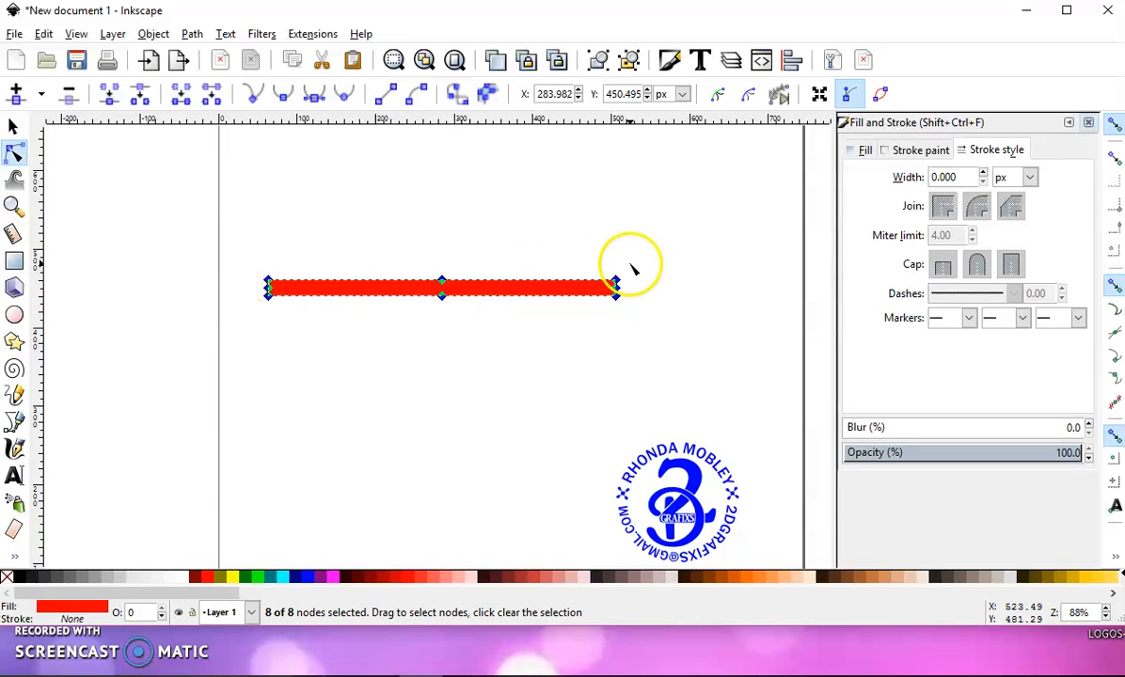
left_click(17, 94)
left_click(17, 94)
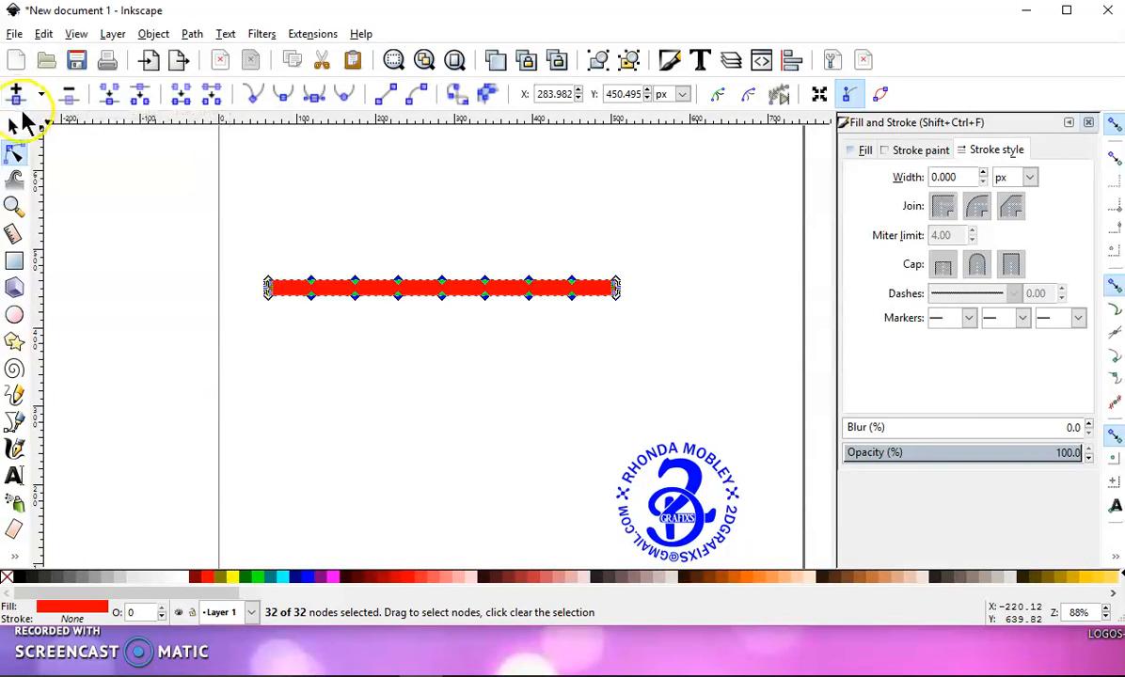
- Raise the first inner pair of nodes near the bar's left end by about 28.5 px to form a peak
left_click(180, 214)
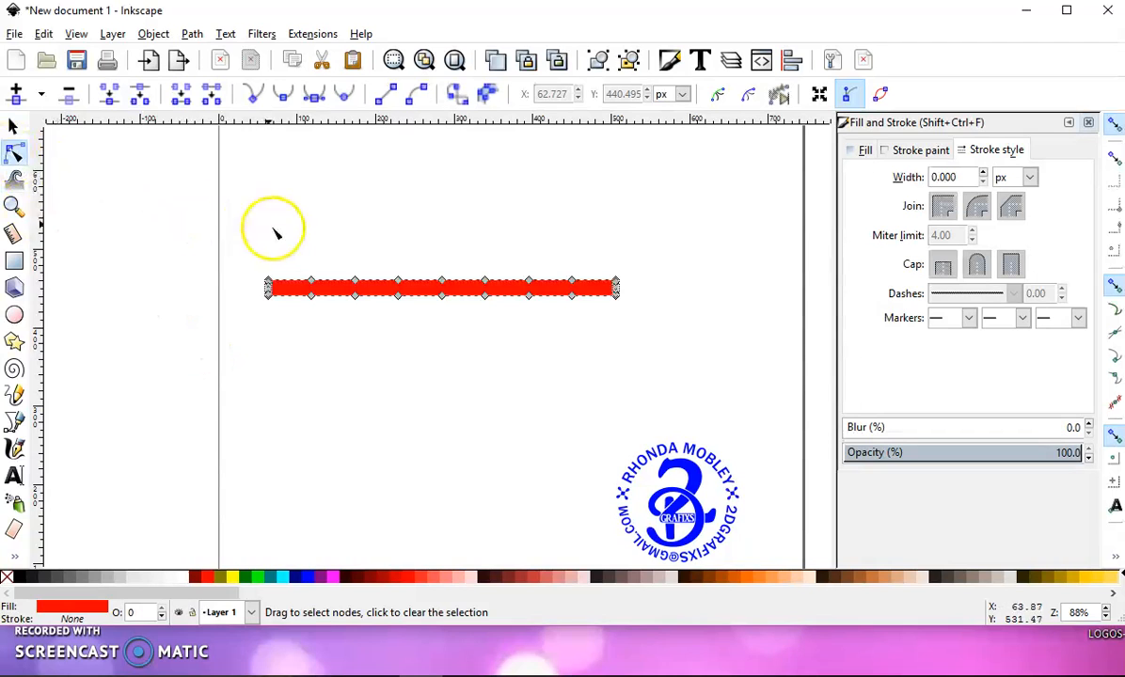
left_click_drag(294, 258, 329, 315)
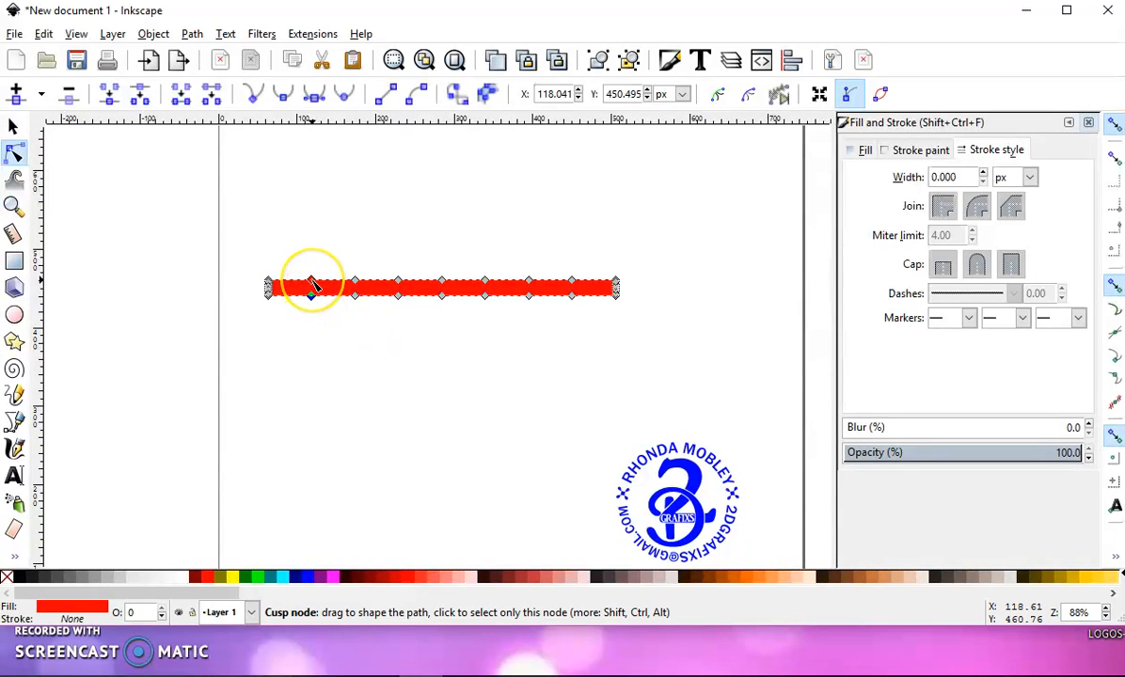
left_click_drag(312, 282, 311, 257)
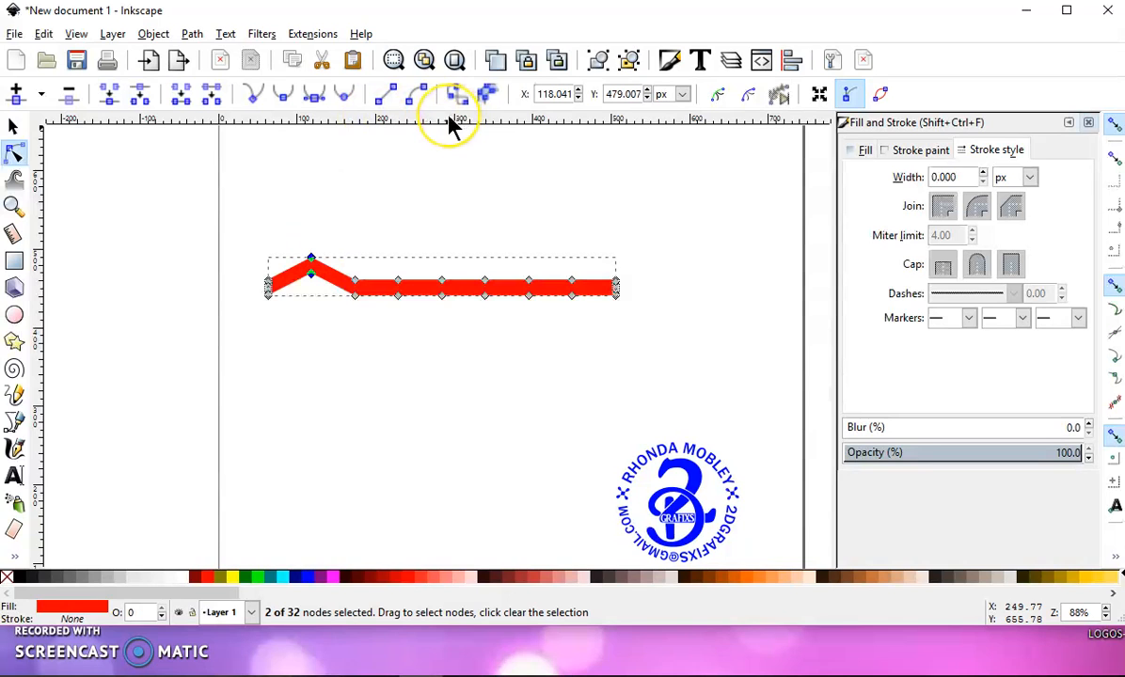
- Place a horizontal guide at about 489 px, aligned with the tip of the first peak
left_click_drag(447, 123, 442, 266)
scroll(308, 249, "up", 7, "ctrl")
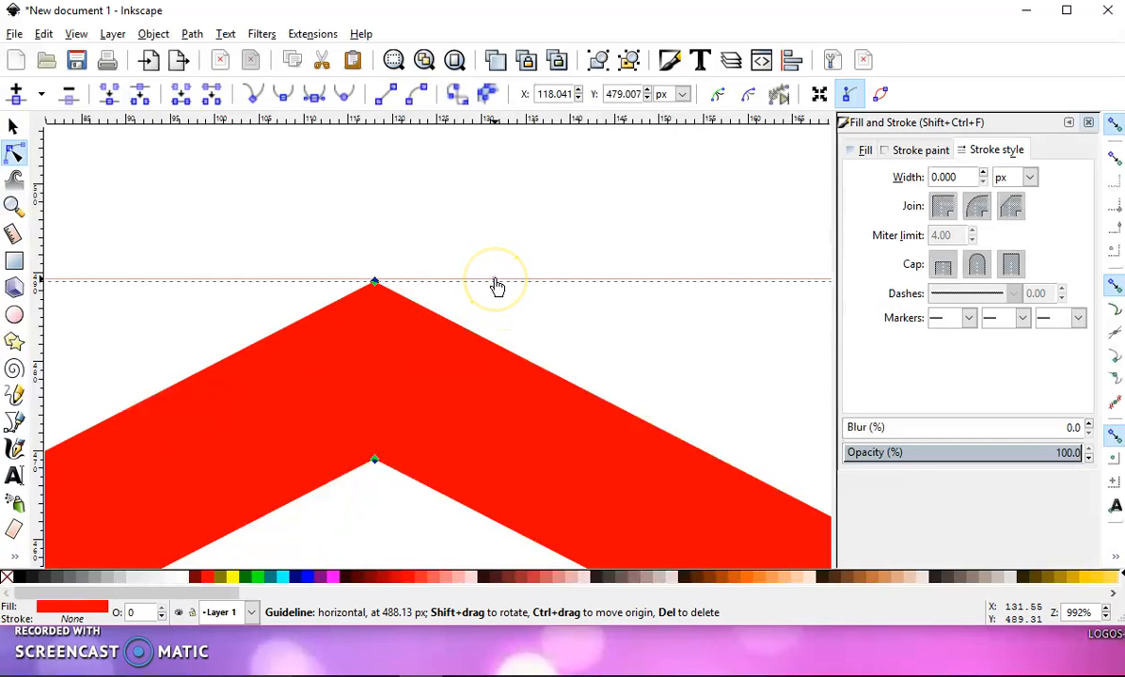
left_click_drag(495, 279, 495, 284)
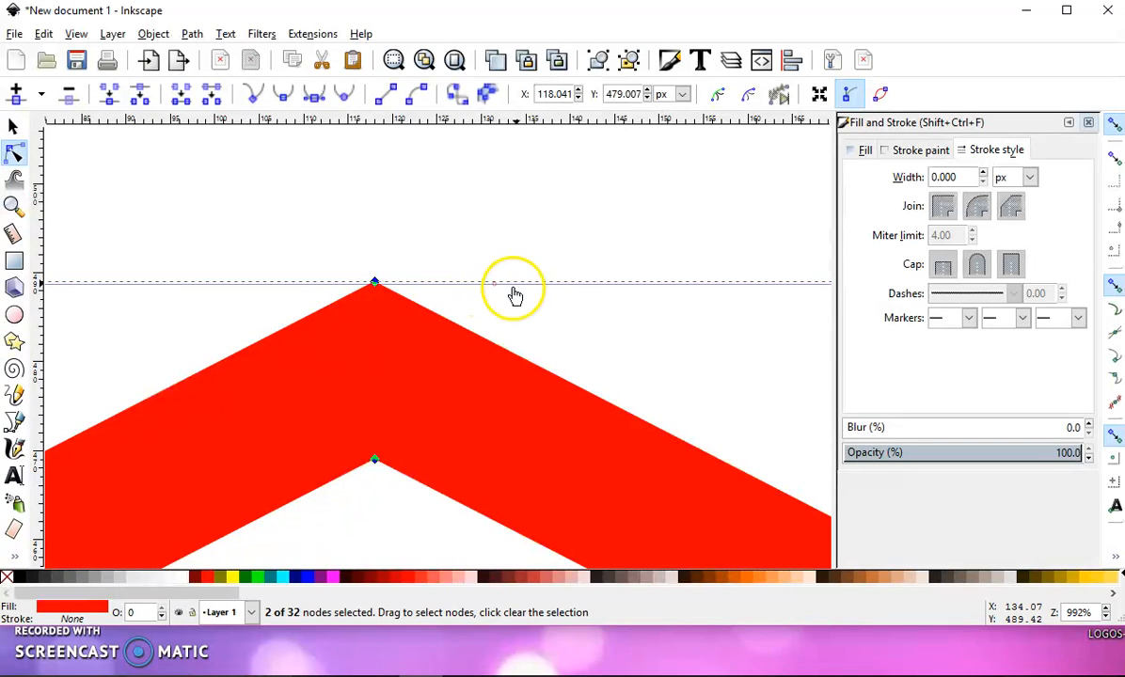
scroll(369, 319, "up", 4, "ctrl")
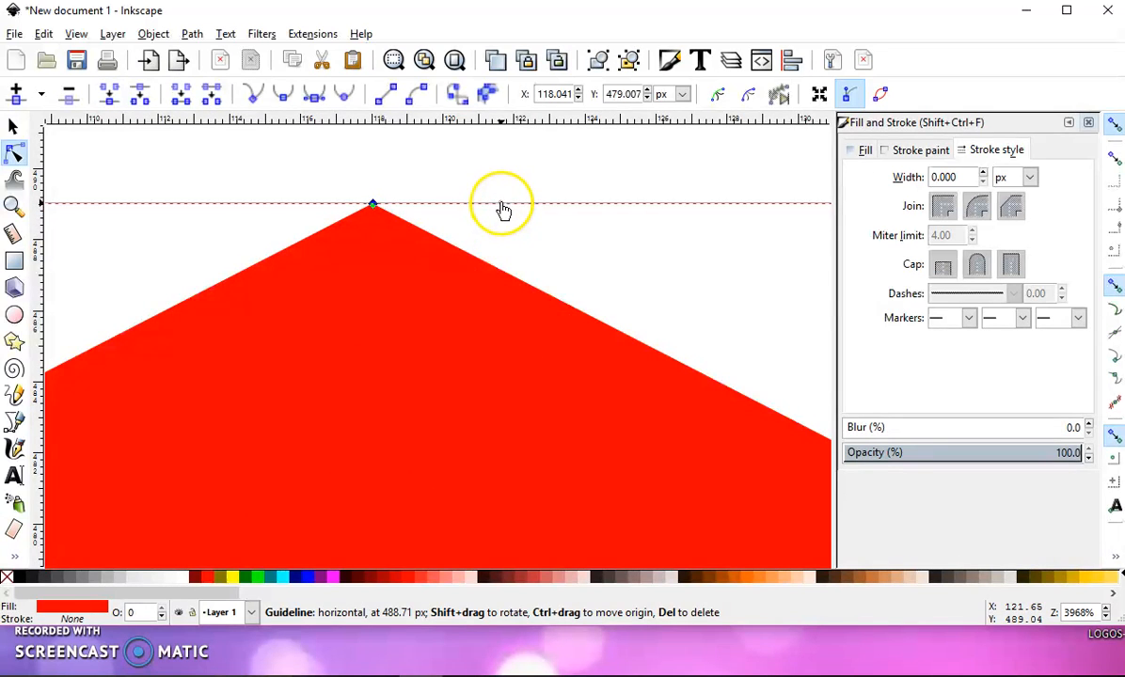
- Raise the third inner pair of nodes straight up to the guide to form the second peak
scroll(503, 218, "down", 8, "ctrl")
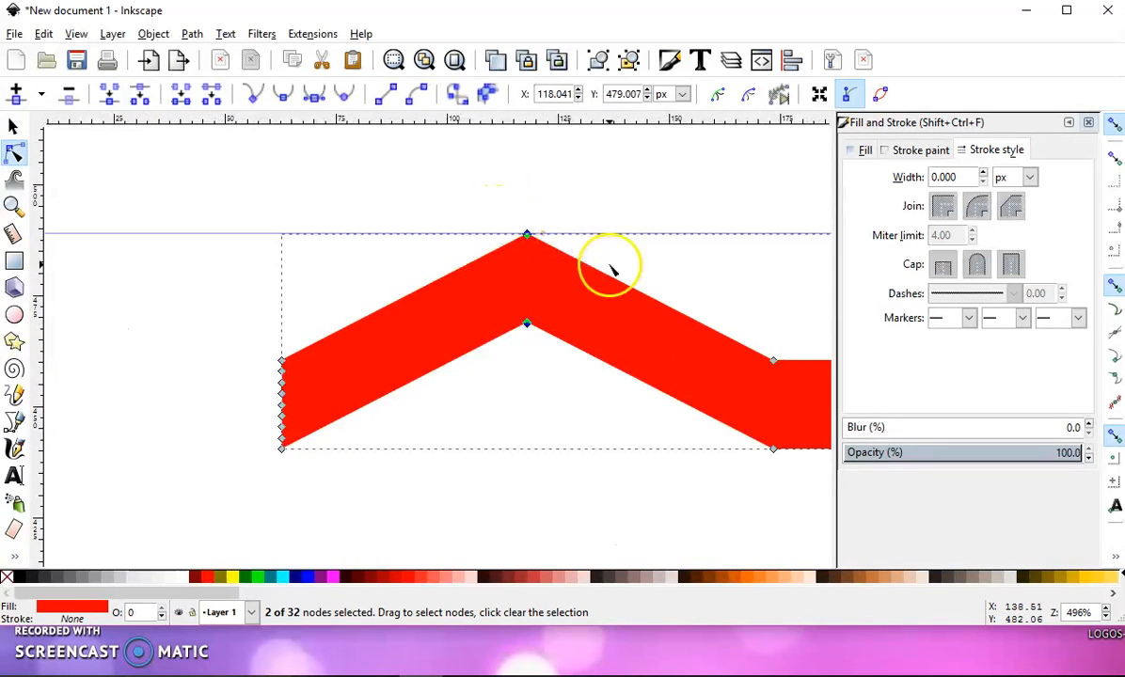
left_click_drag(709, 269, 356, 275)
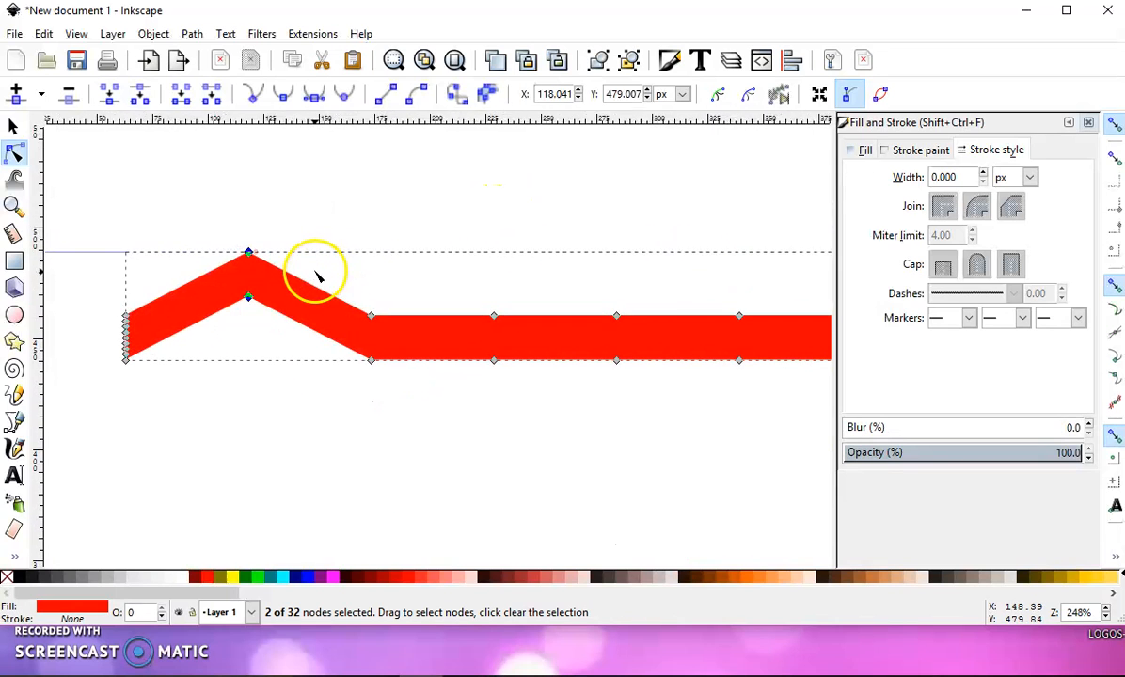
scroll(339, 276, "down", 1, "ctrl")
left_click_drag(481, 271, 371, 269)
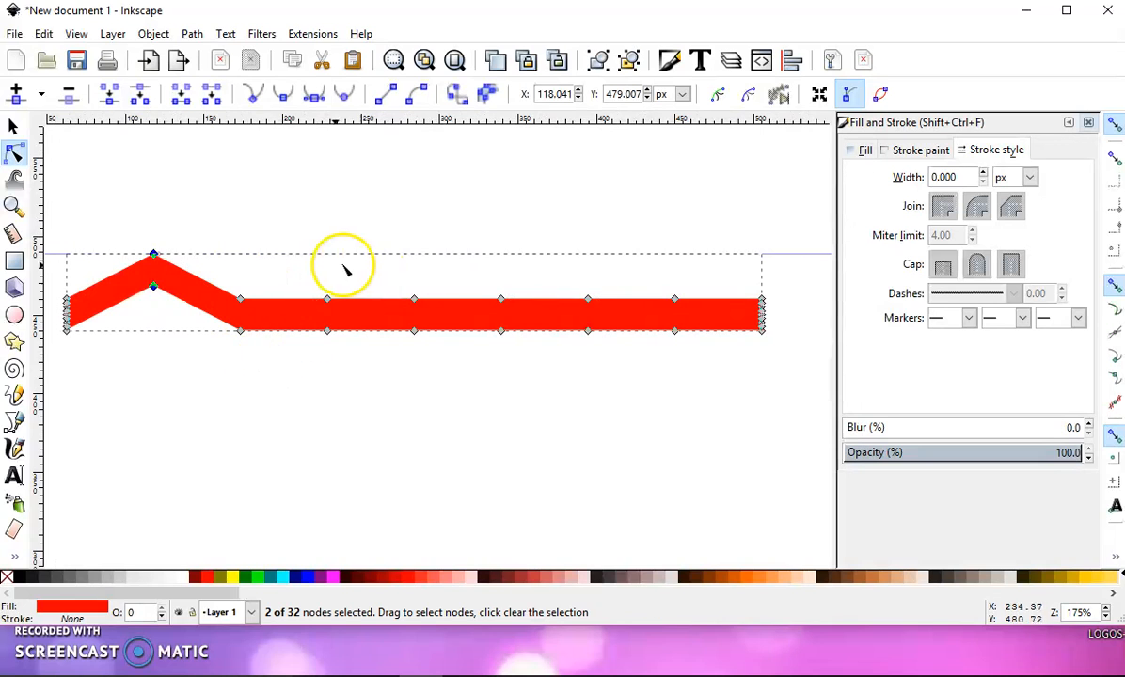
left_click_drag(315, 273, 371, 399)
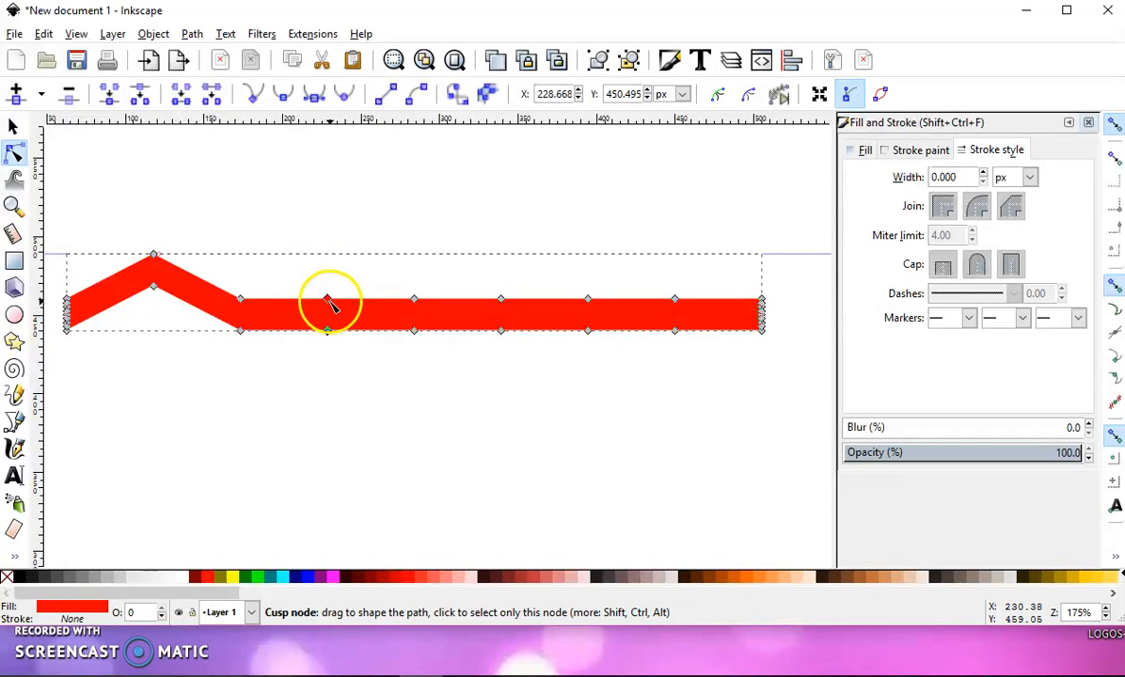
left_click_drag(326, 299, 326, 252)
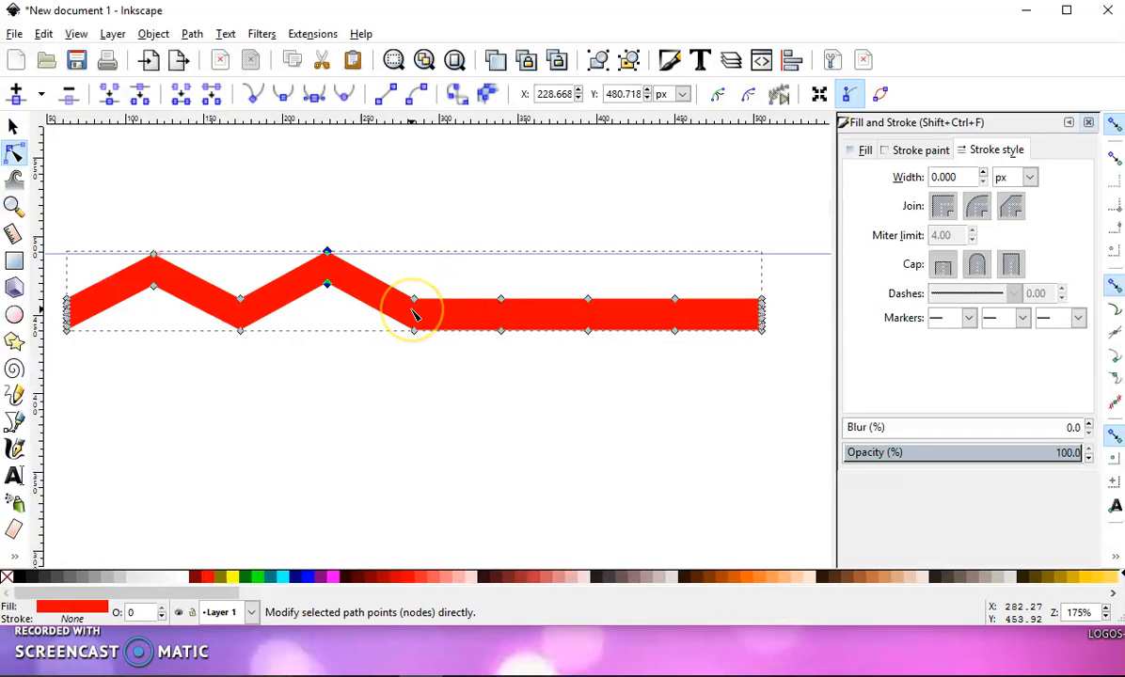
- Raise the fifth and seventh inner node pairs to the guide to form the last two peaks, and remove the guide
left_click_drag(482, 279, 529, 361)
left_click_drag(499, 301, 500, 254)
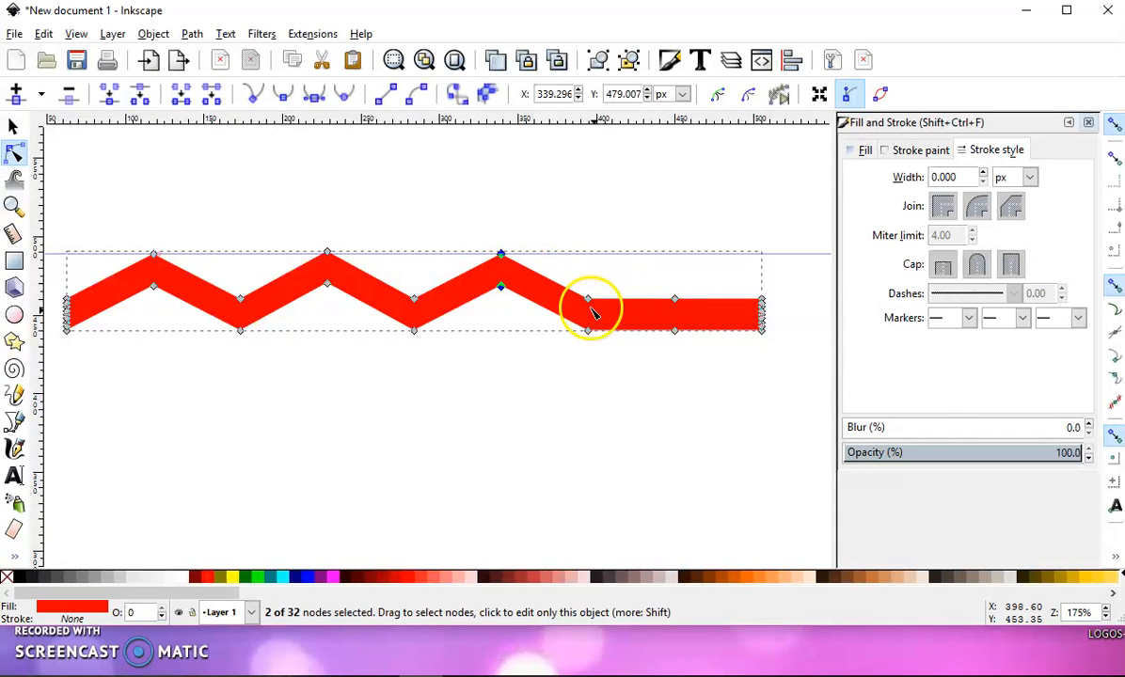
left_click_drag(651, 268, 698, 377)
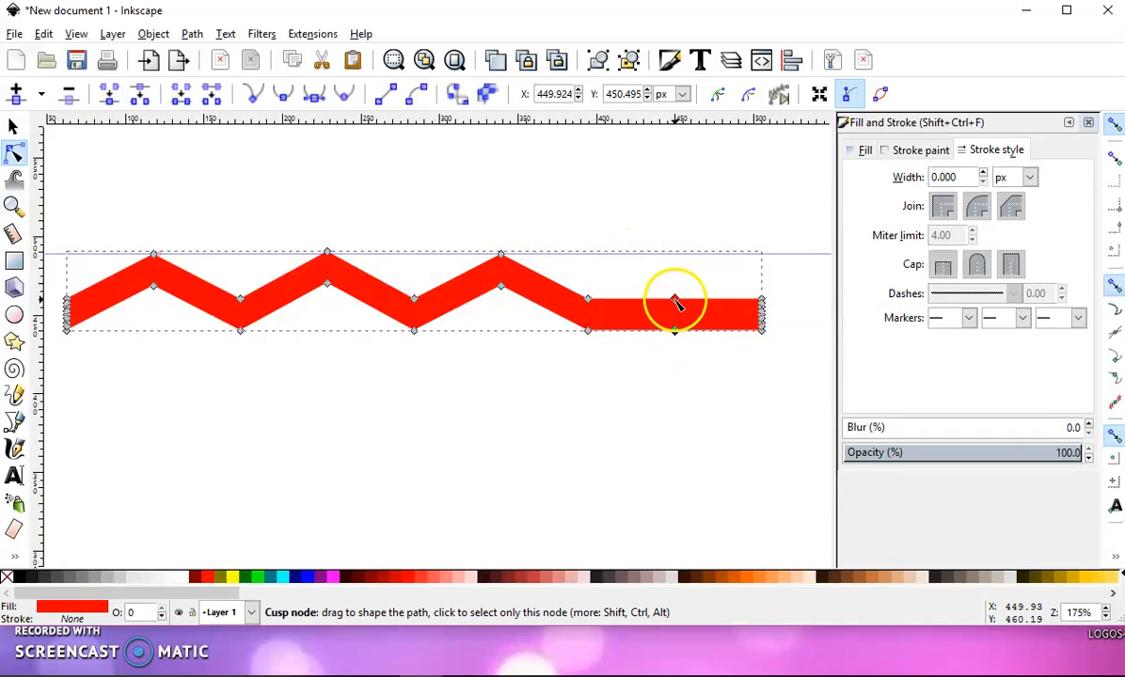
left_click_drag(675, 301, 675, 252)
scroll(565, 311, "down", 1)
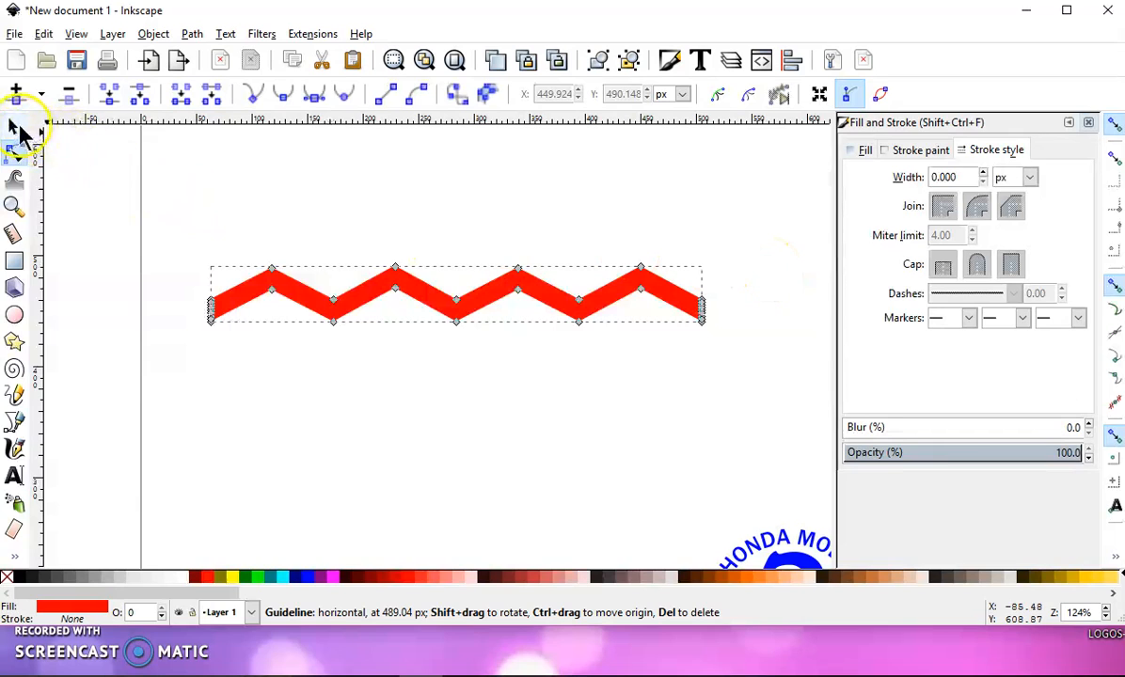
left_click(14, 126)
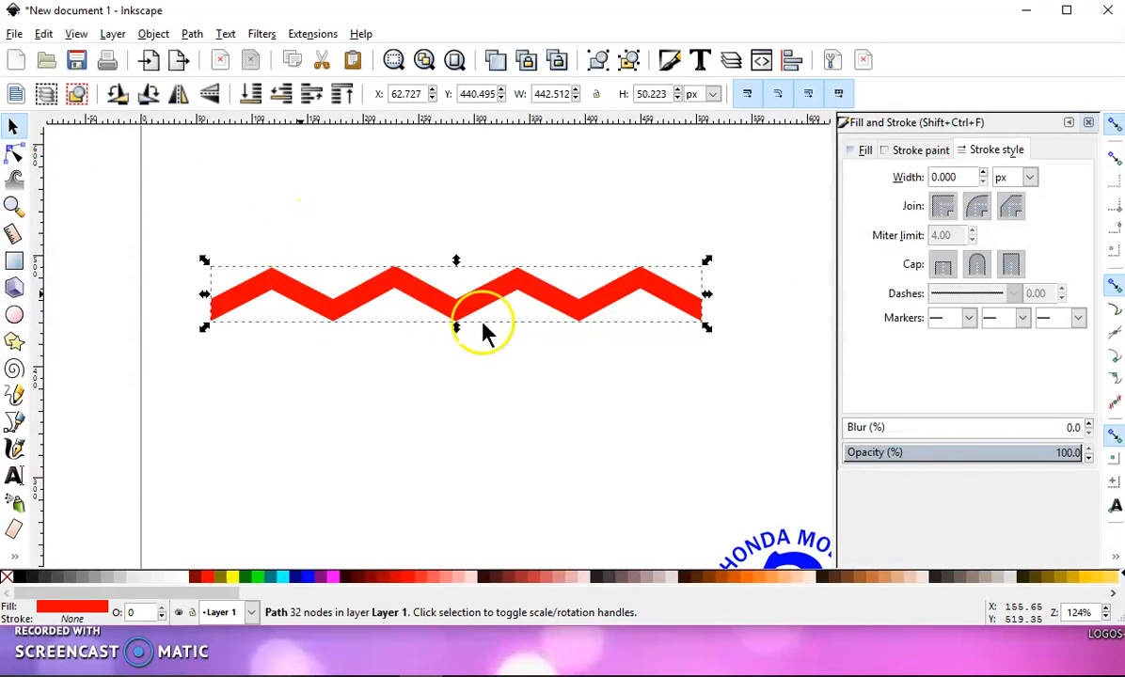
- Inspect the zigzag's contour in Outline display mode and return to Normal display mode
left_click(76, 36)
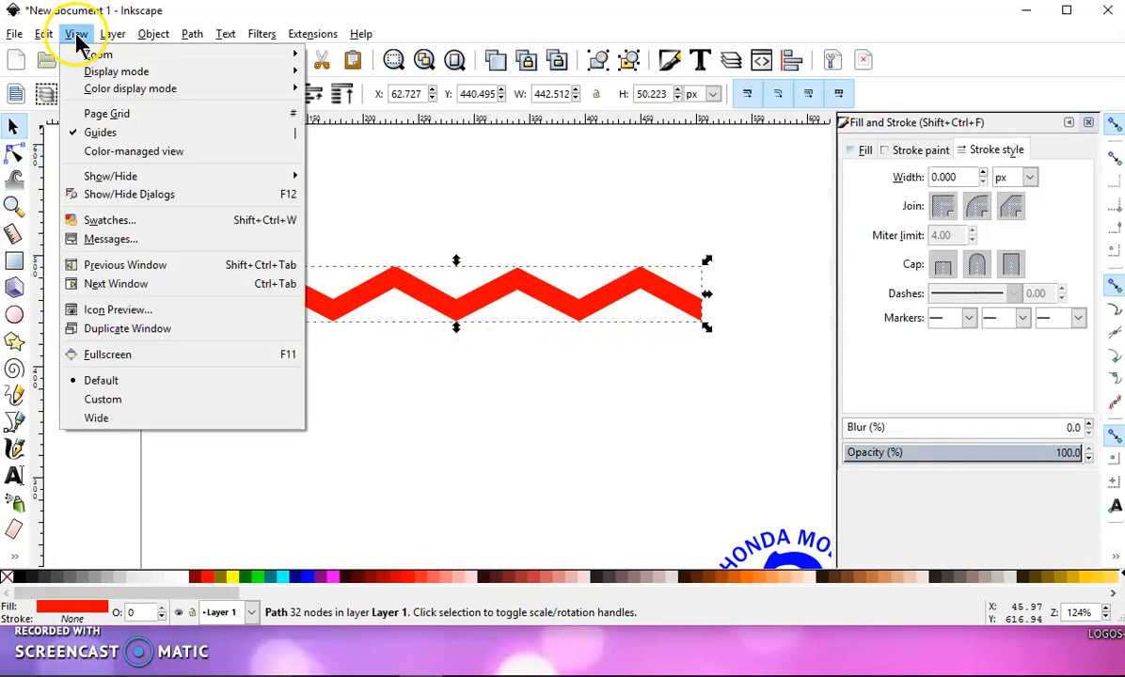
mouse_move(103, 73)
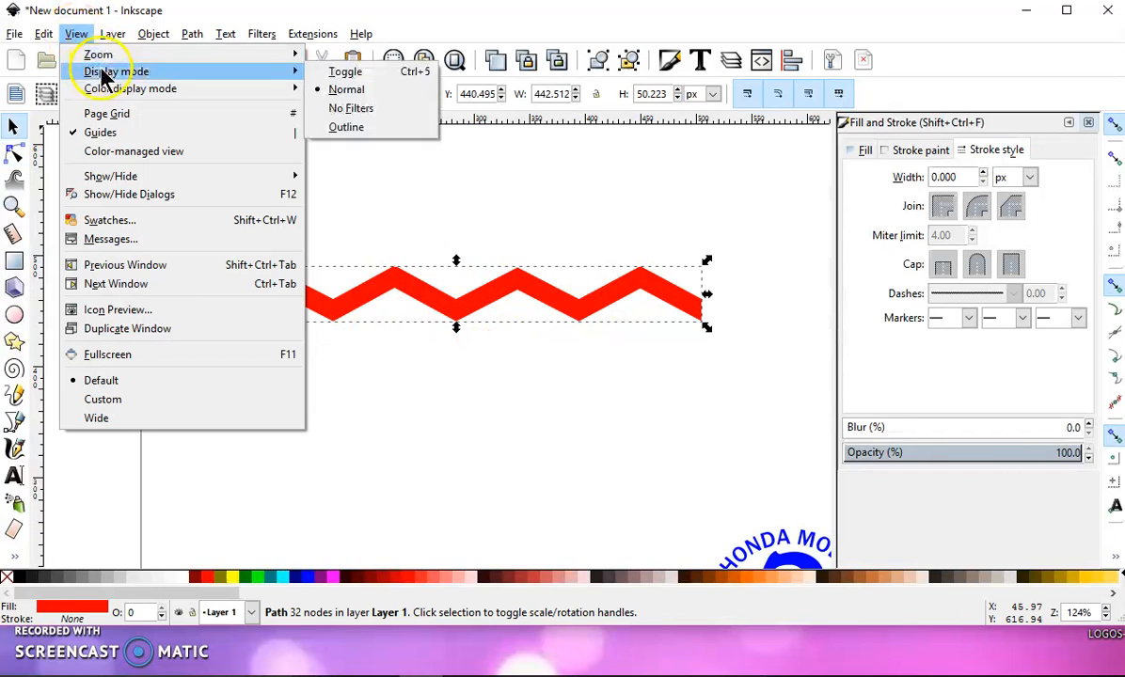
left_click(391, 127)
left_click(255, 356)
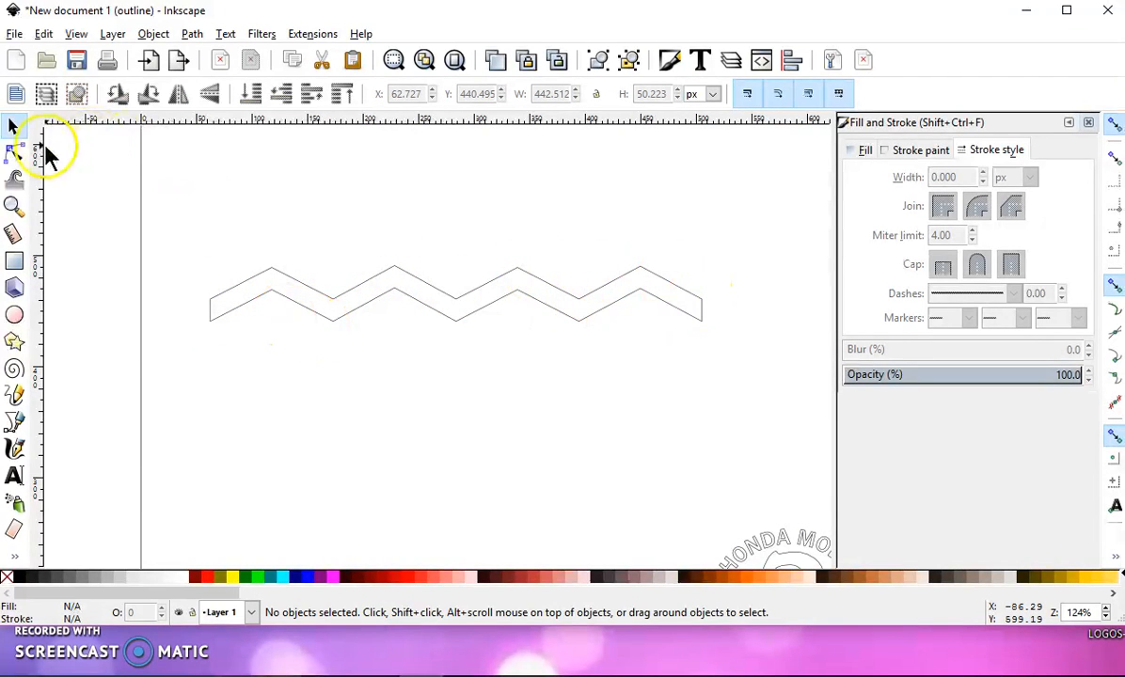
left_click(76, 35)
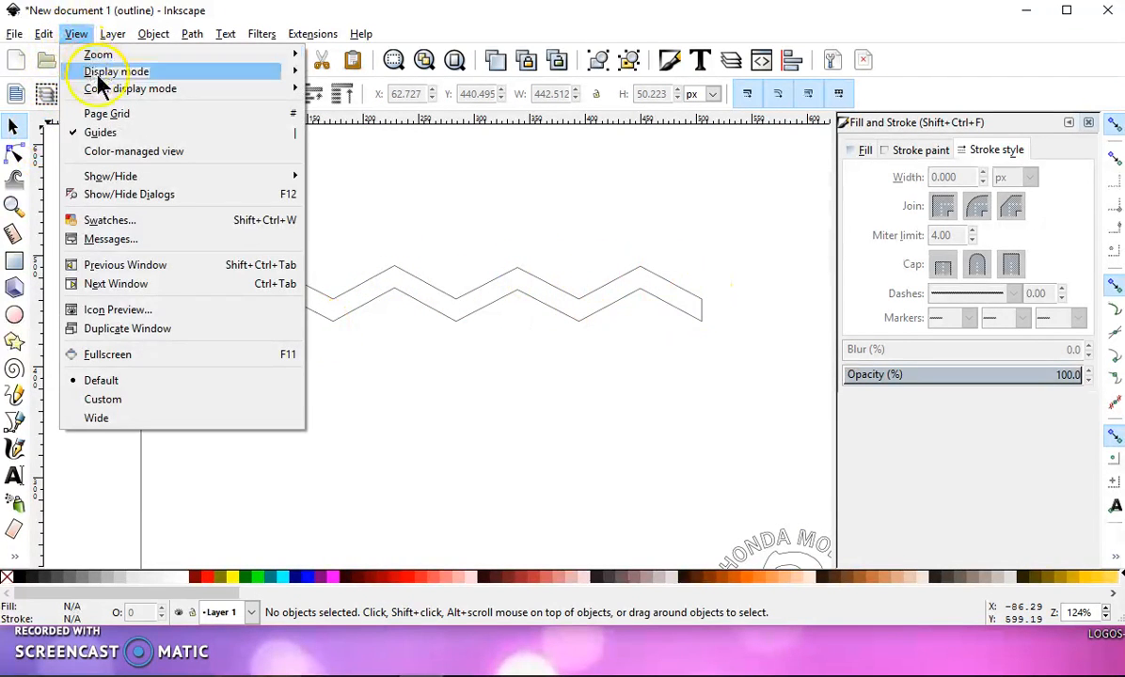
mouse_move(113, 71)
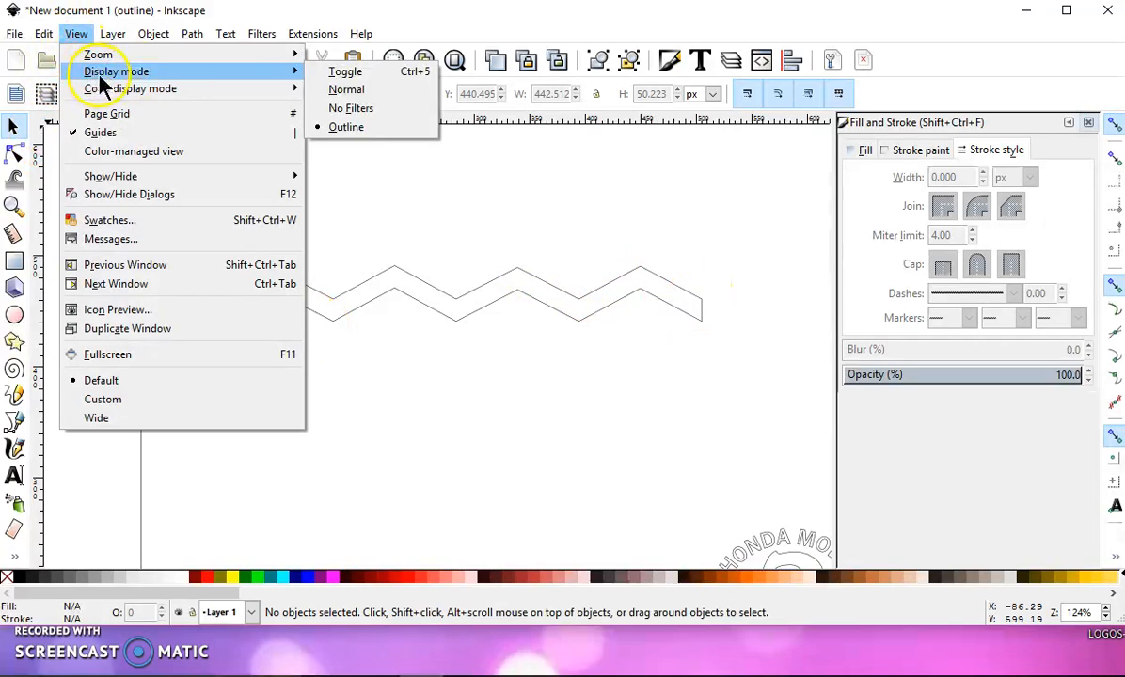
left_click(348, 89)
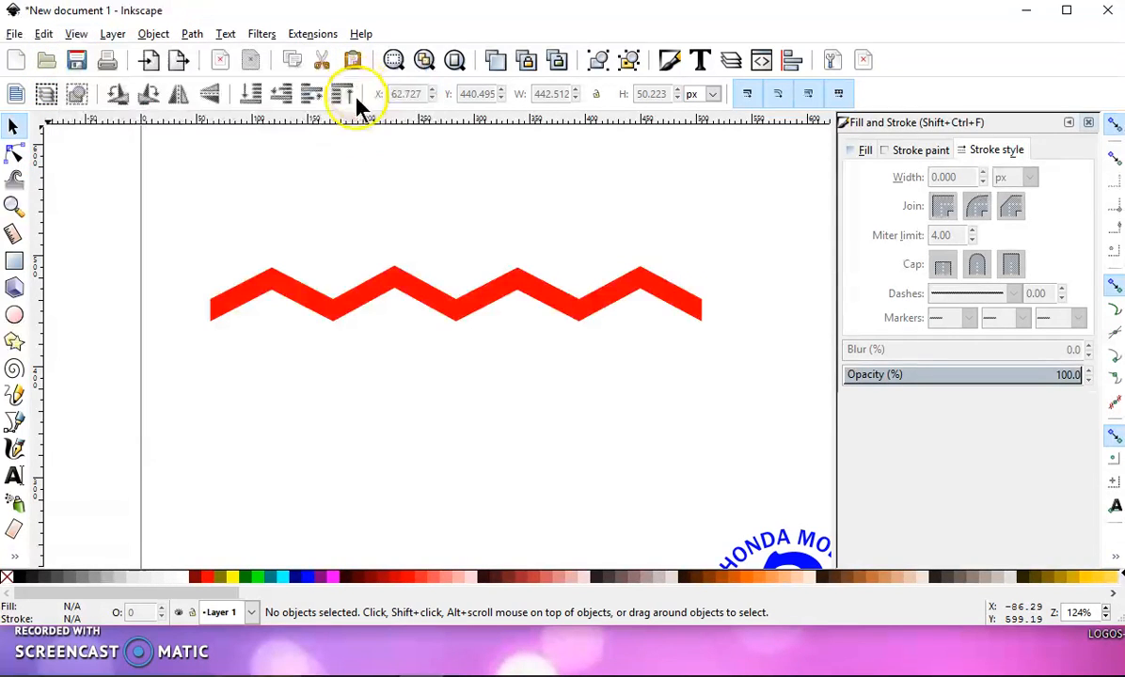
- Move the zigzag stripe up to the upper part of the page, at about X 102 px, Y 637 px
left_click_drag(364, 303, 365, 218)
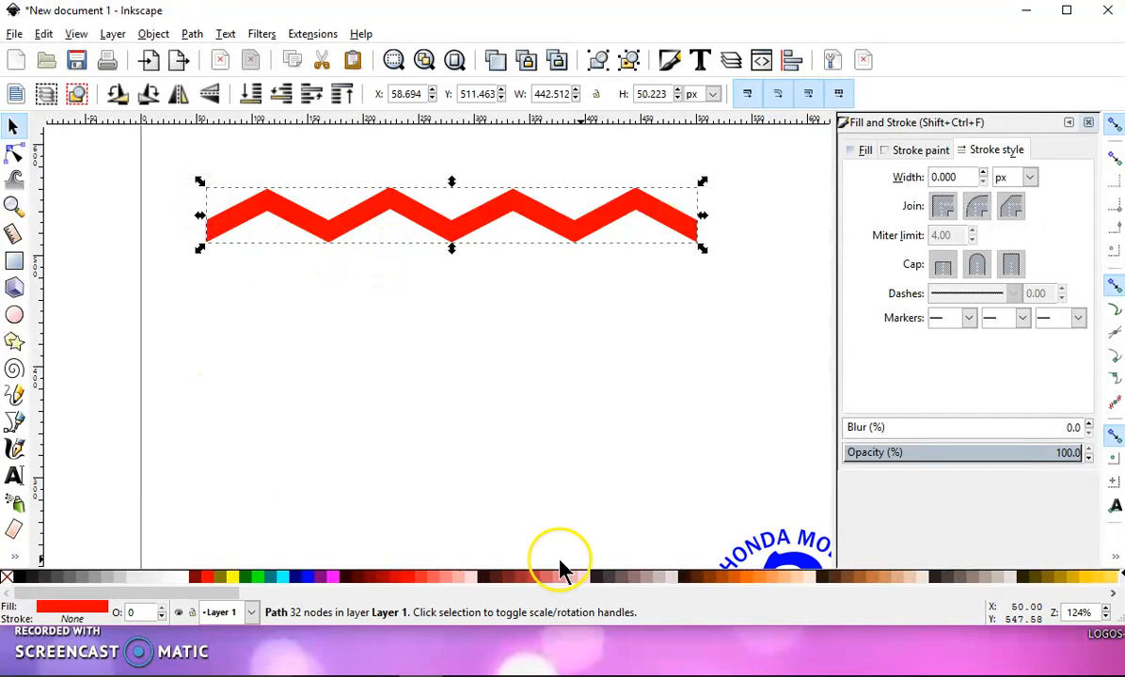
scroll(538, 329, "down", 2)
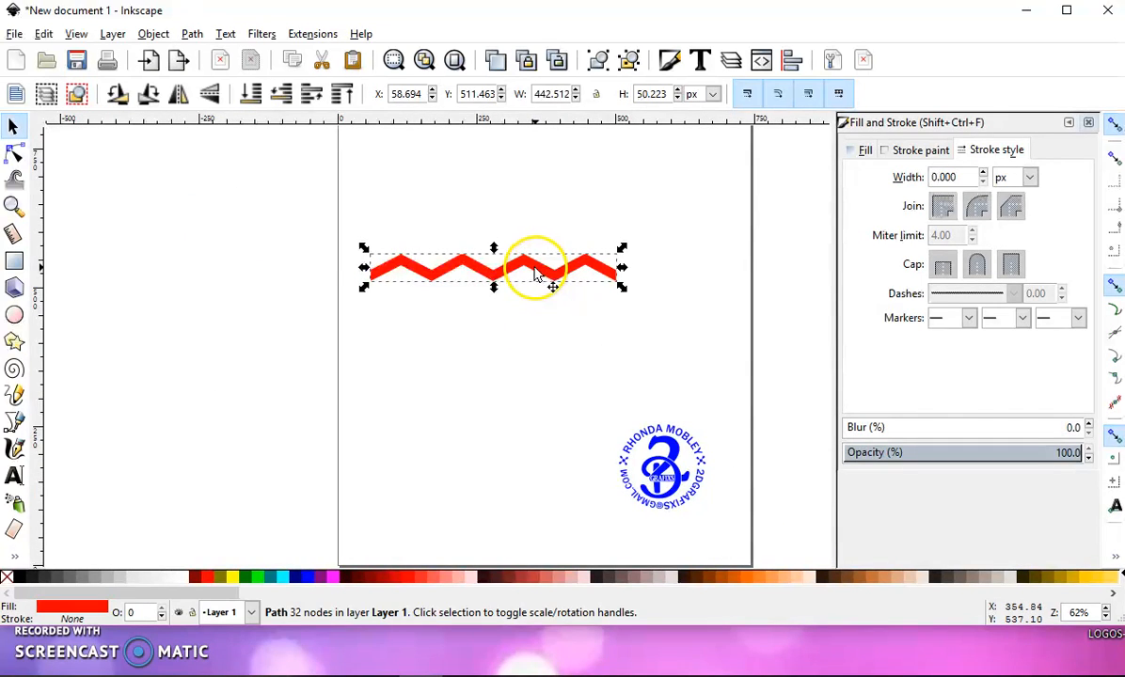
left_click_drag(593, 265, 616, 195)
- Duplicate the zigzag stripe and place the copy straight below the original, about 47 px lower
right_click(617, 194)
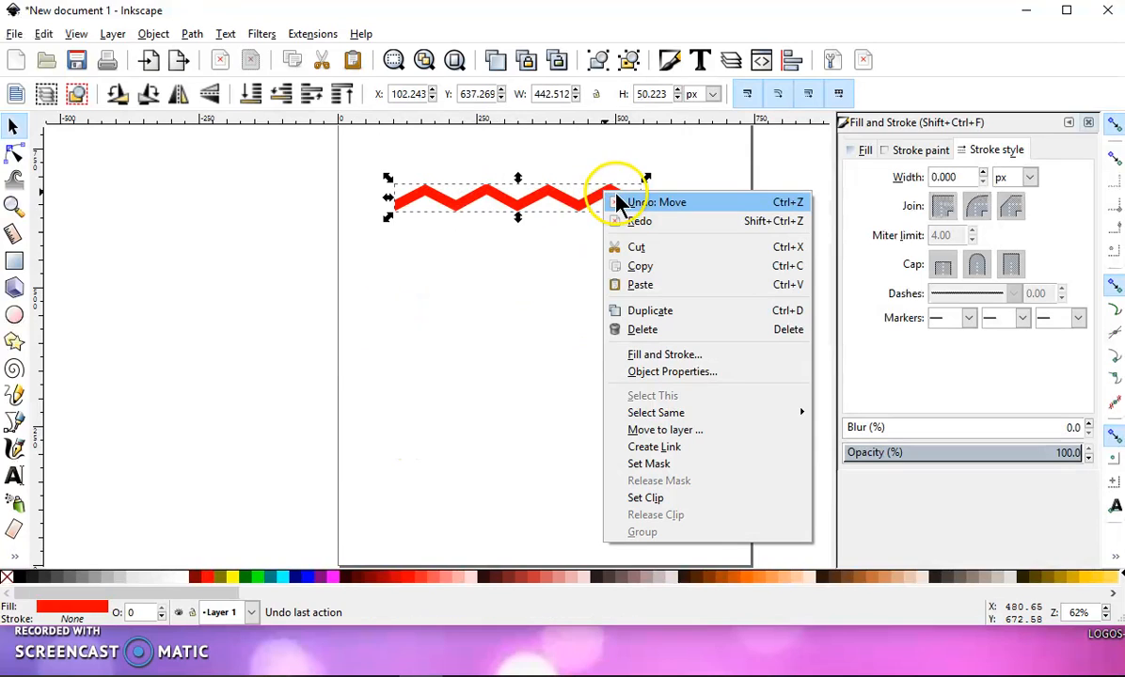
left_click(655, 312)
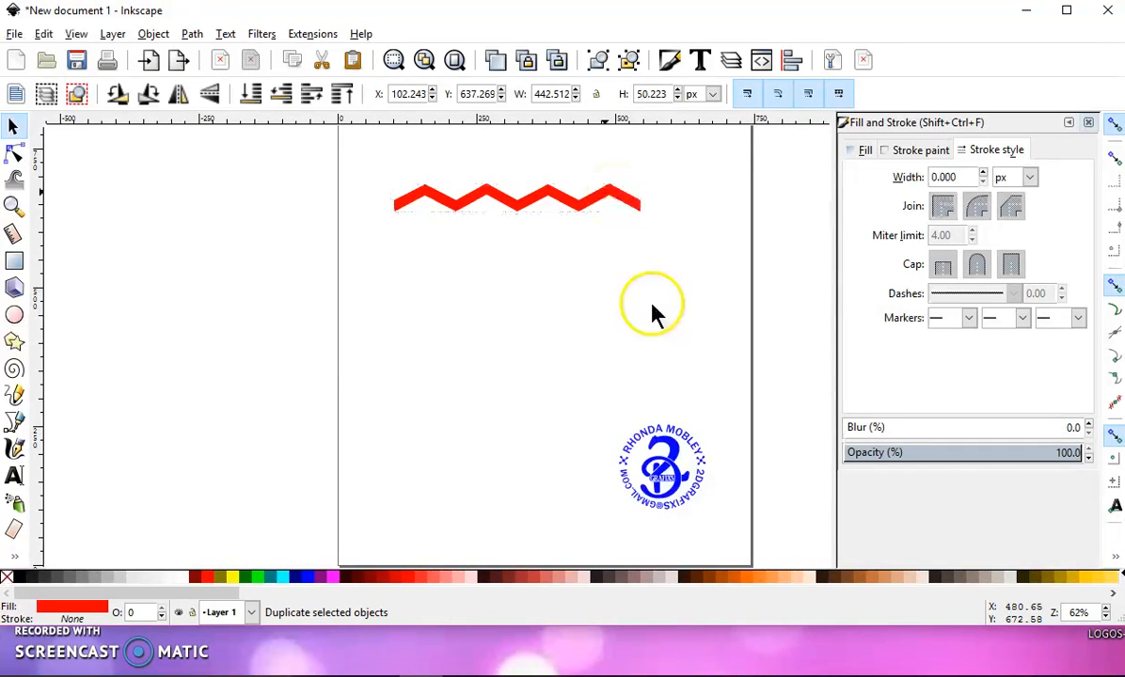
left_click_drag(576, 207, 568, 235)
- Duplicate both zigzag stripes together and place the copies straight below them as the third and fourth rows
left_click_drag(365, 156, 727, 346)
right_click(607, 195)
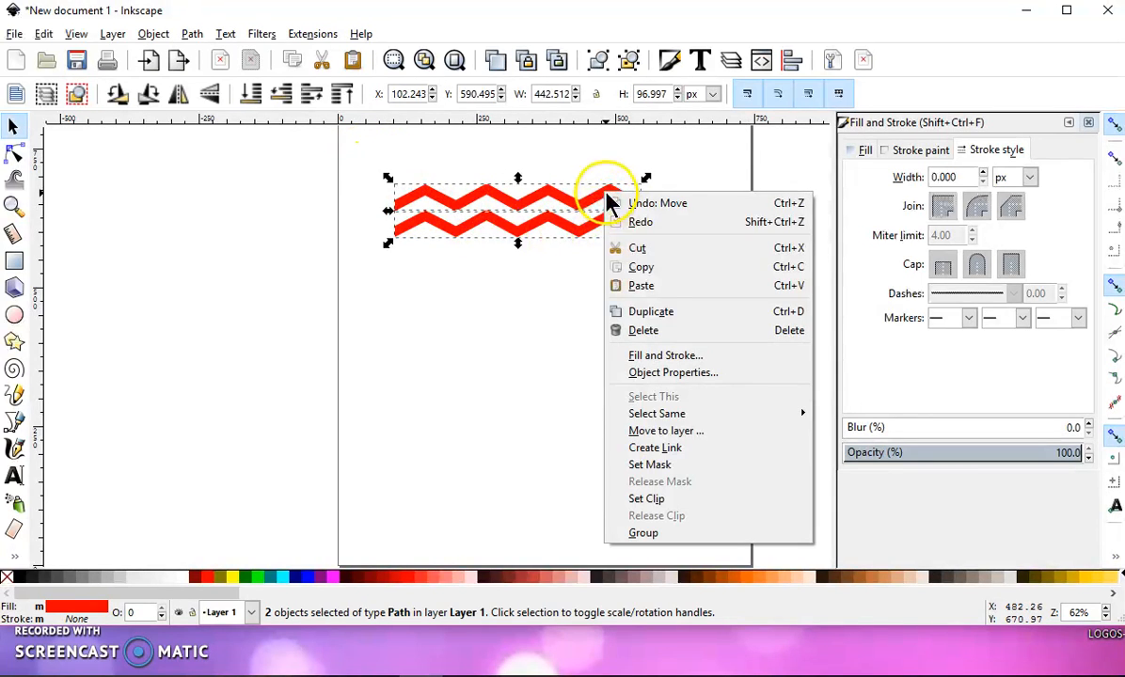
left_click(659, 315)
left_click_drag(593, 231, 598, 294)
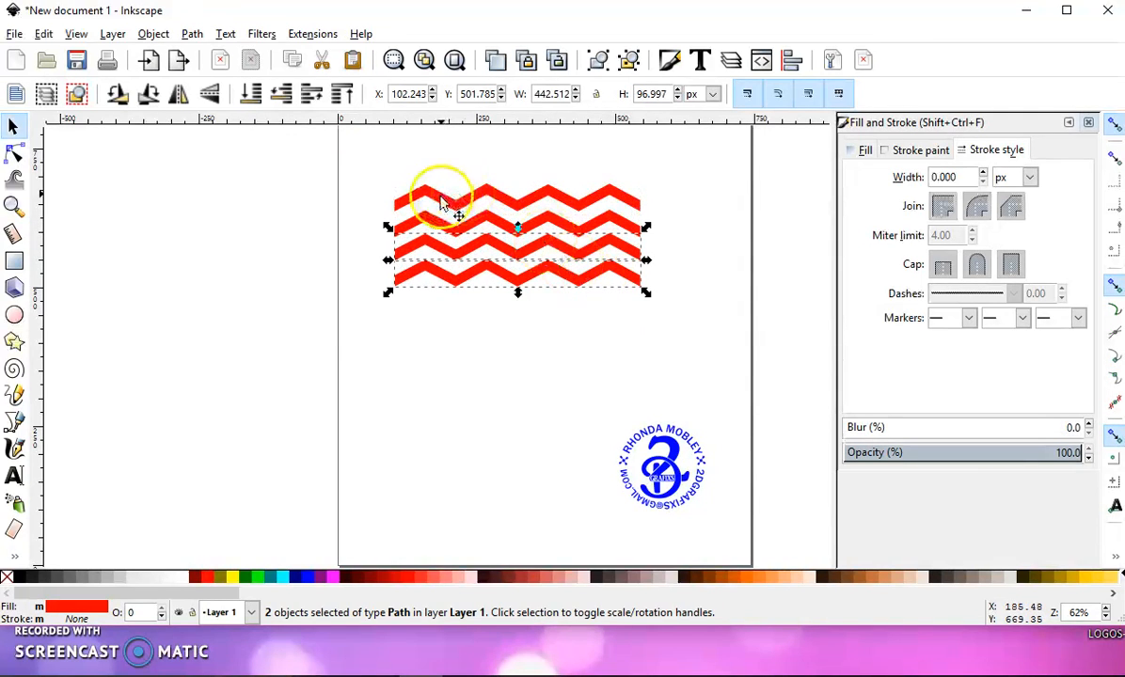
- Duplicate all four zigzag stripes and place the copies straight below them to make eight rows
left_click_drag(353, 153, 692, 348)
right_click(607, 230)
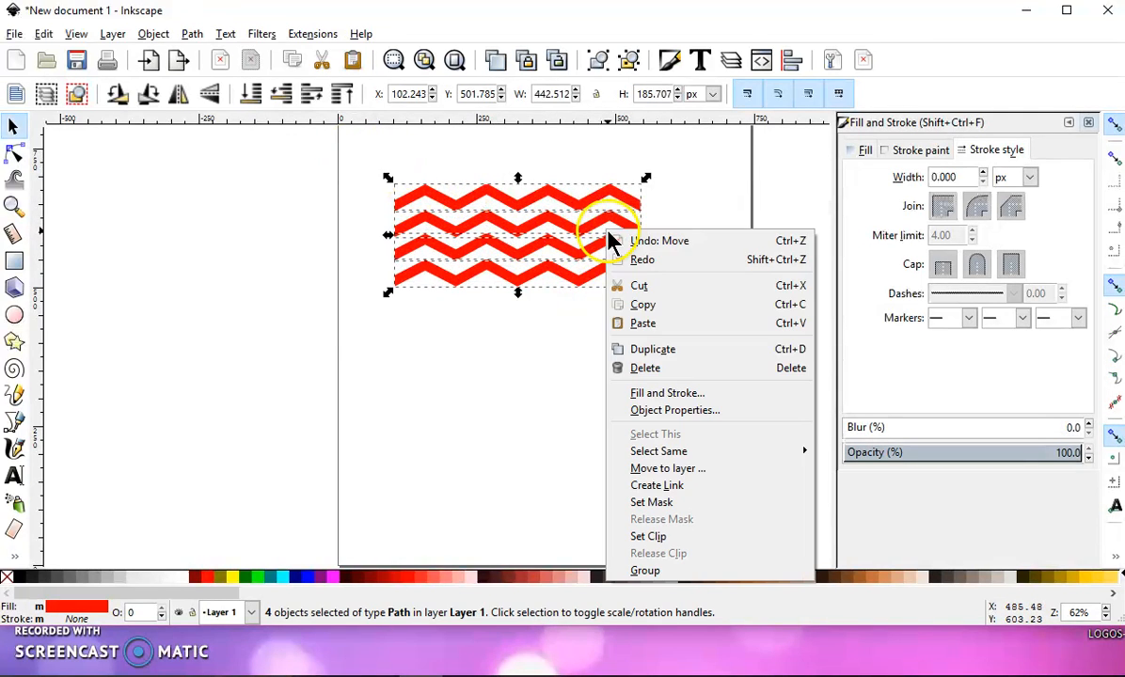
key("ctrl")
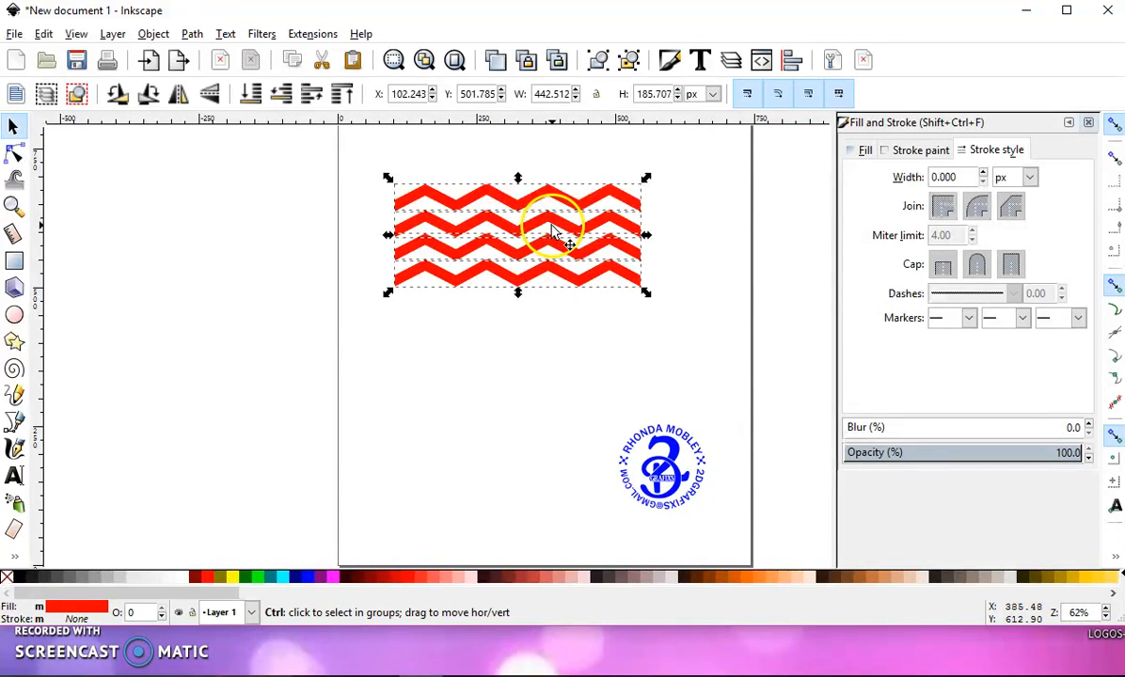
left_click_drag(550, 229, 556, 319)
- Distribute the eight zigzag stripes with equal vertical gaps between them, and deselect them
left_click_drag(328, 152, 697, 414)
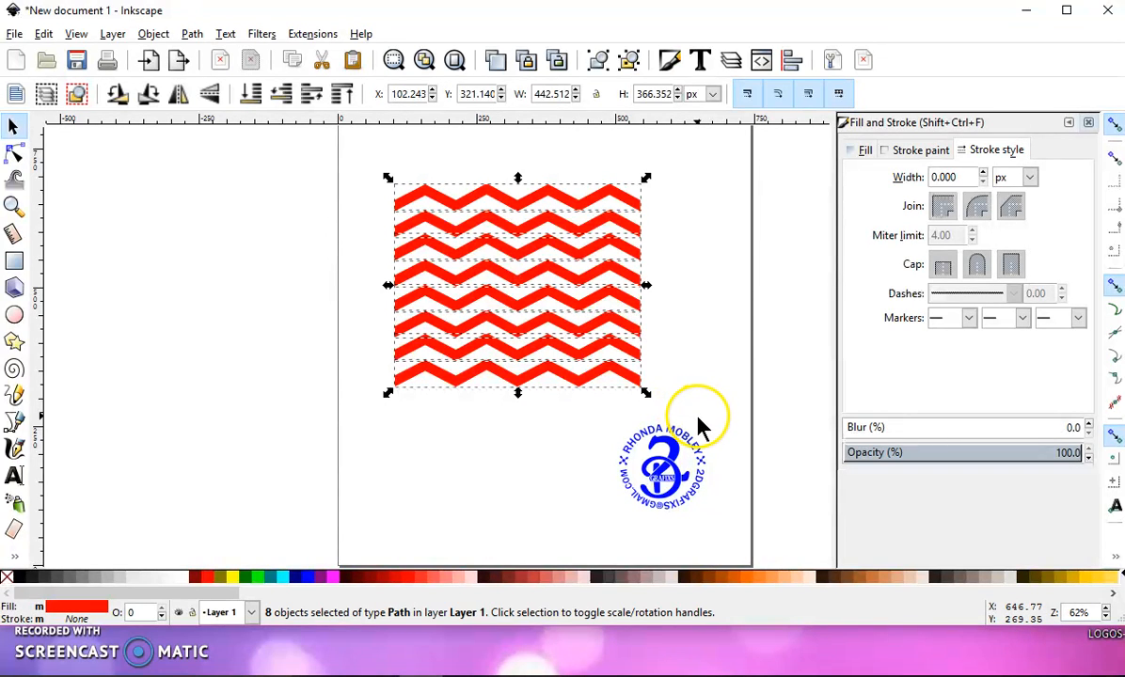
left_click(793, 62)
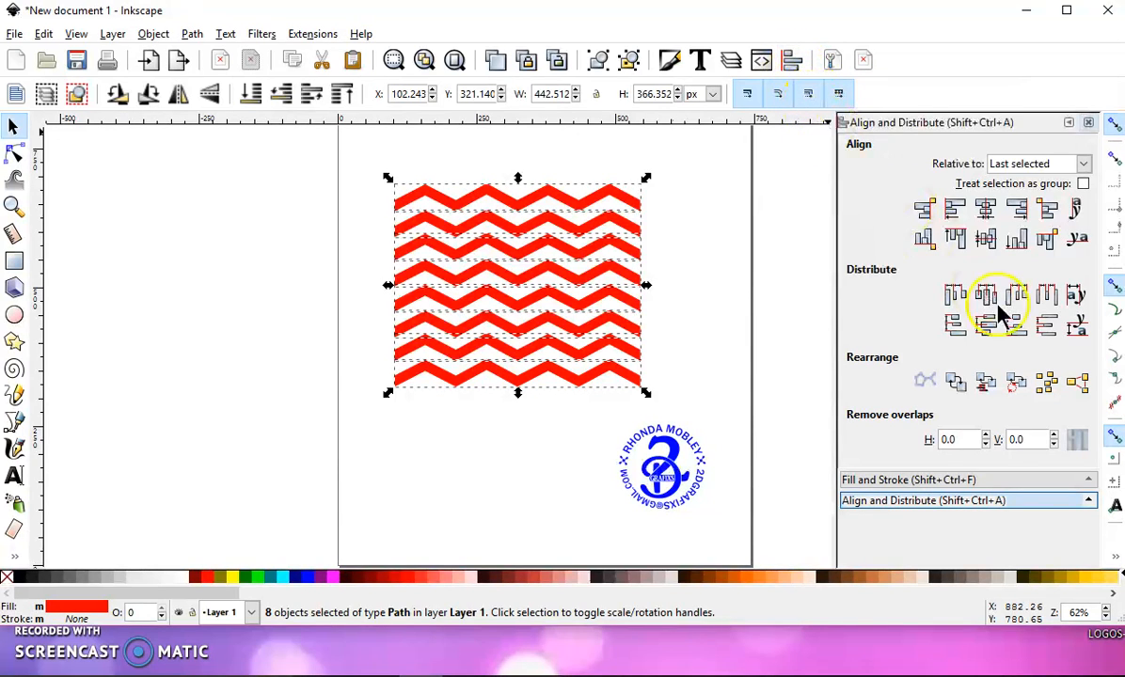
left_click(1046, 327)
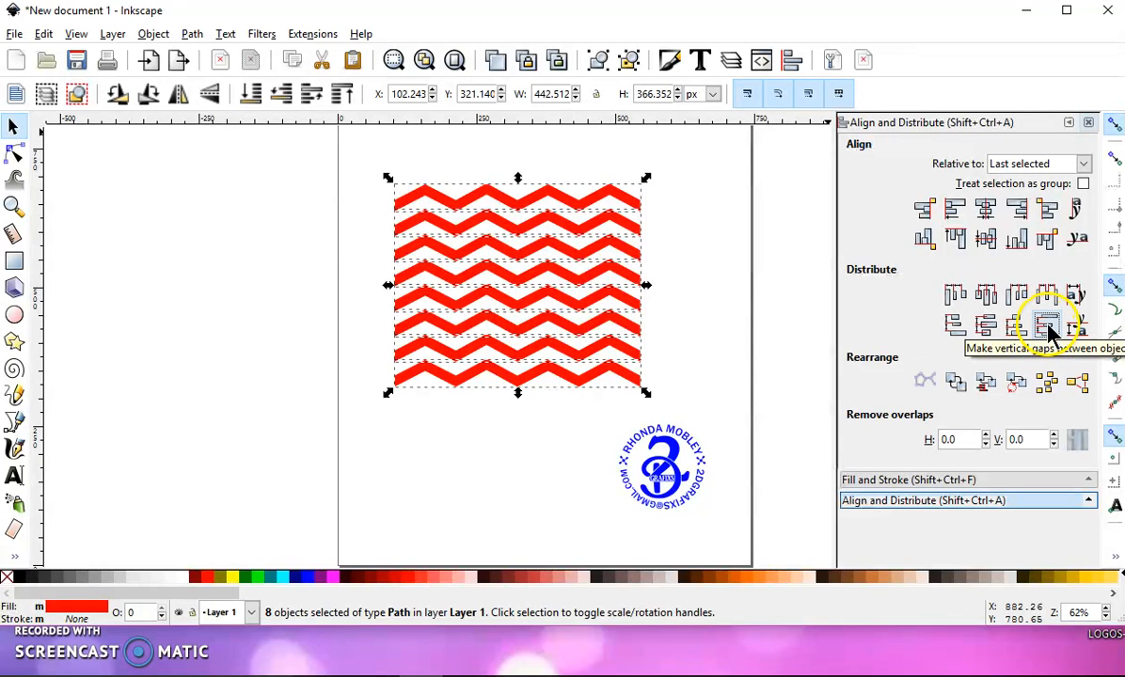
left_click(732, 303)
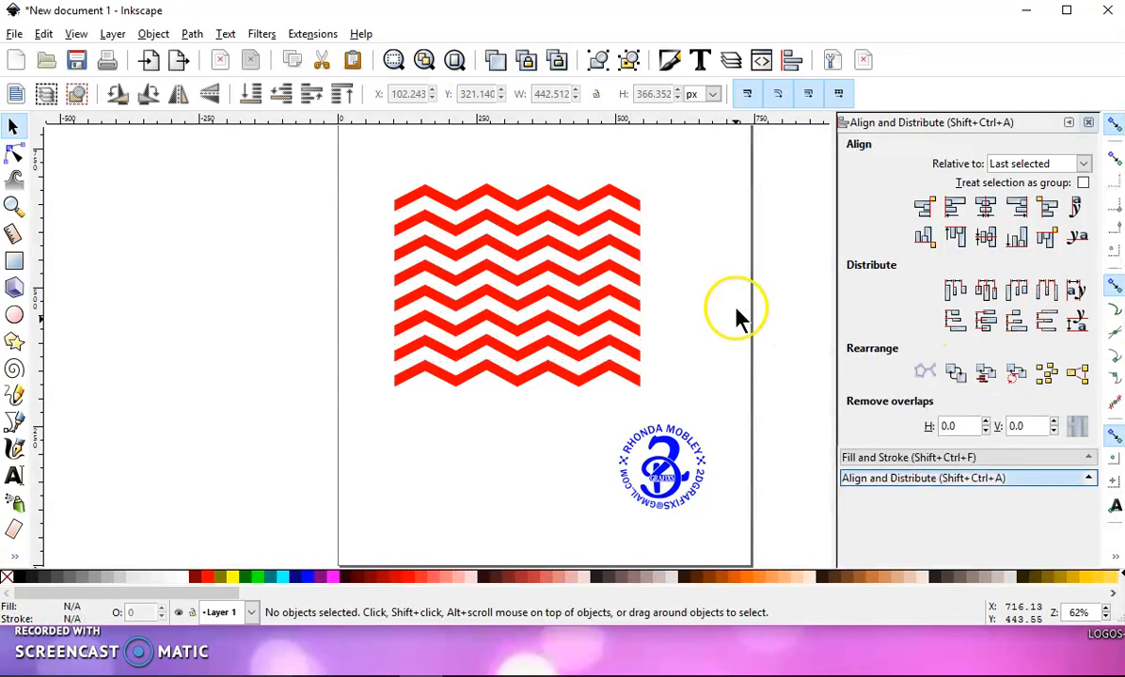
- Unite the eight stripes into one path with Union, move it to about X 152 px, Y 334 px, and close Align and Distribute
left_click_drag(329, 146, 701, 414)
left_click(190, 35)
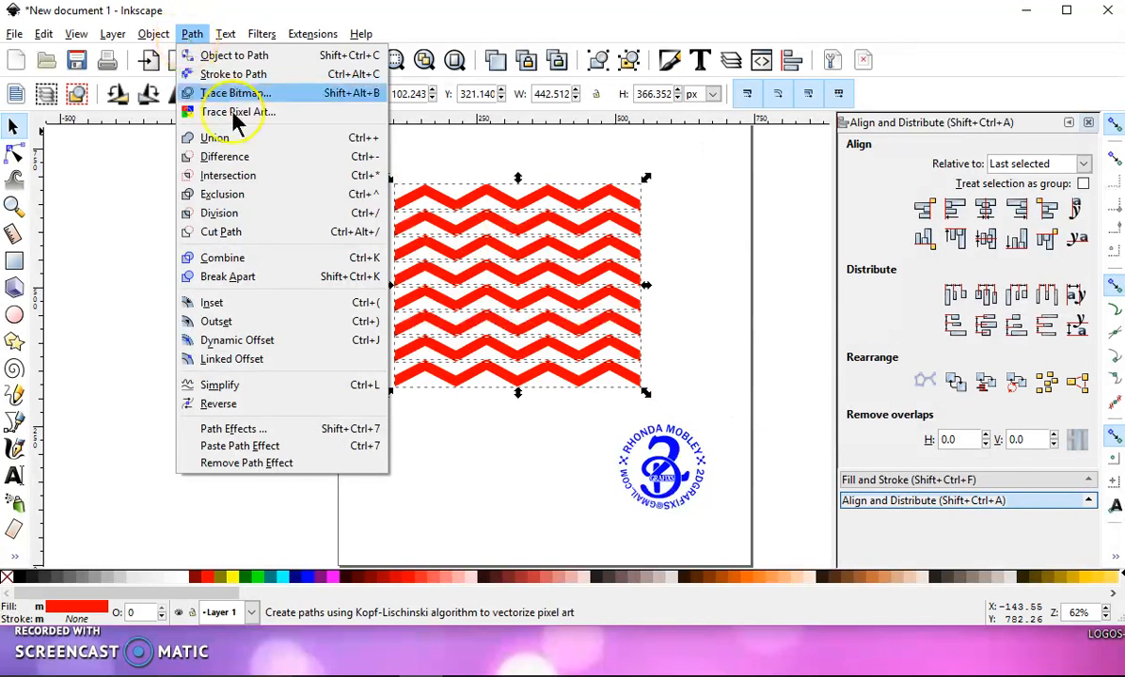
left_click(269, 139)
left_click_drag(510, 233, 535, 219)
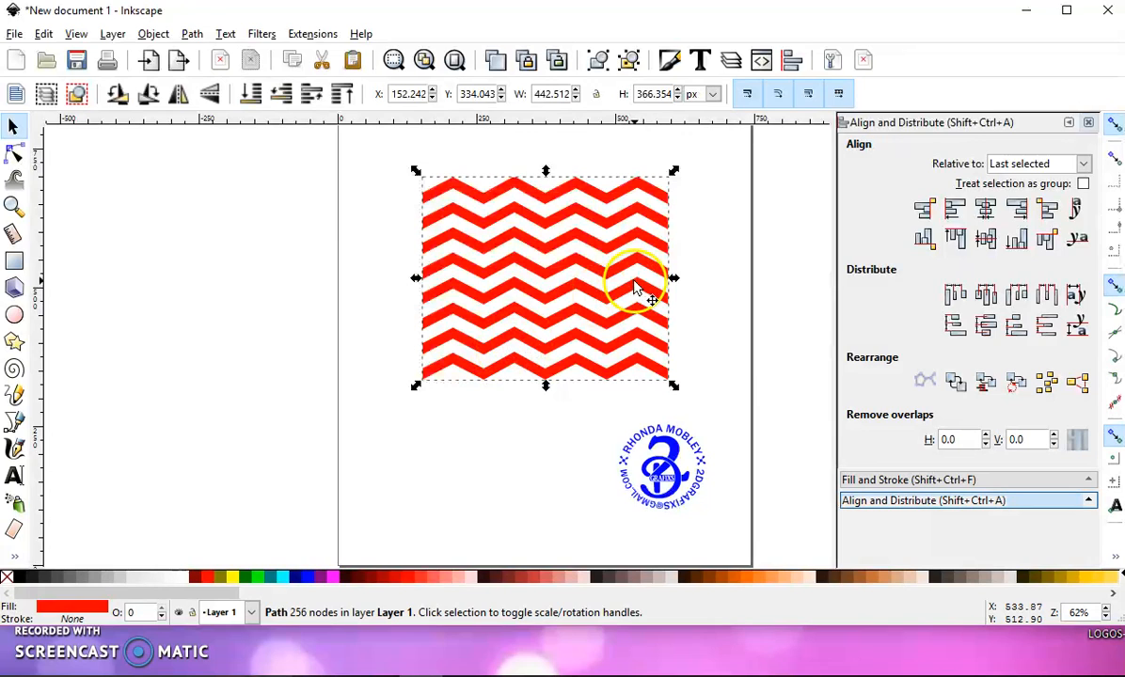
left_click(1087, 123)
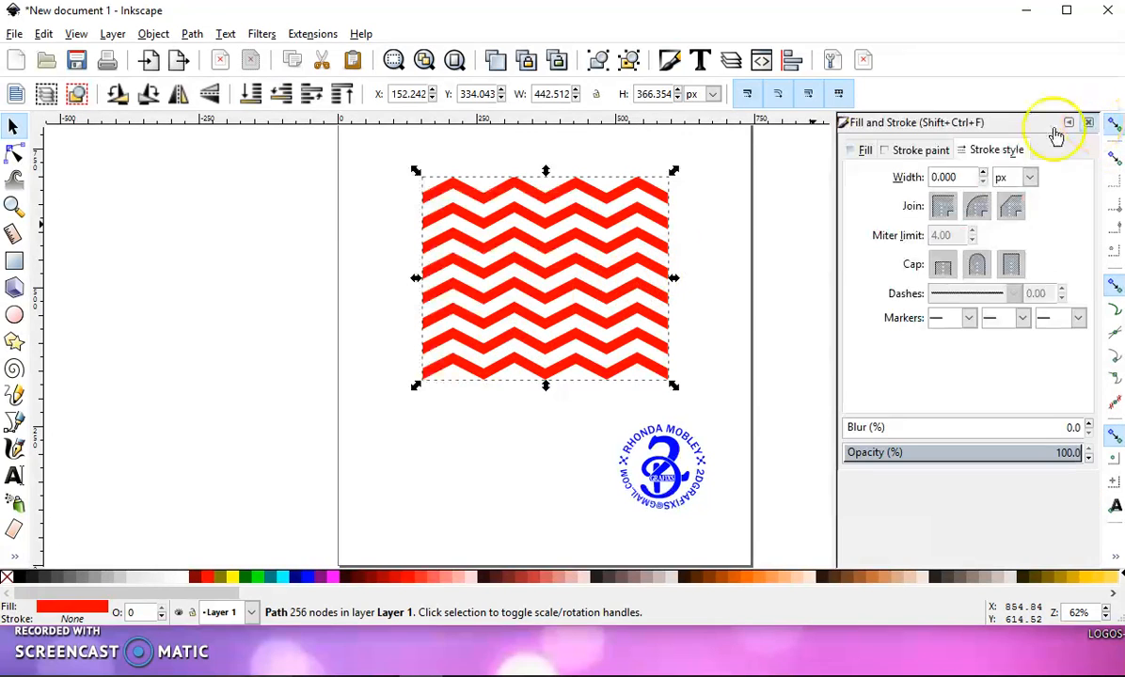